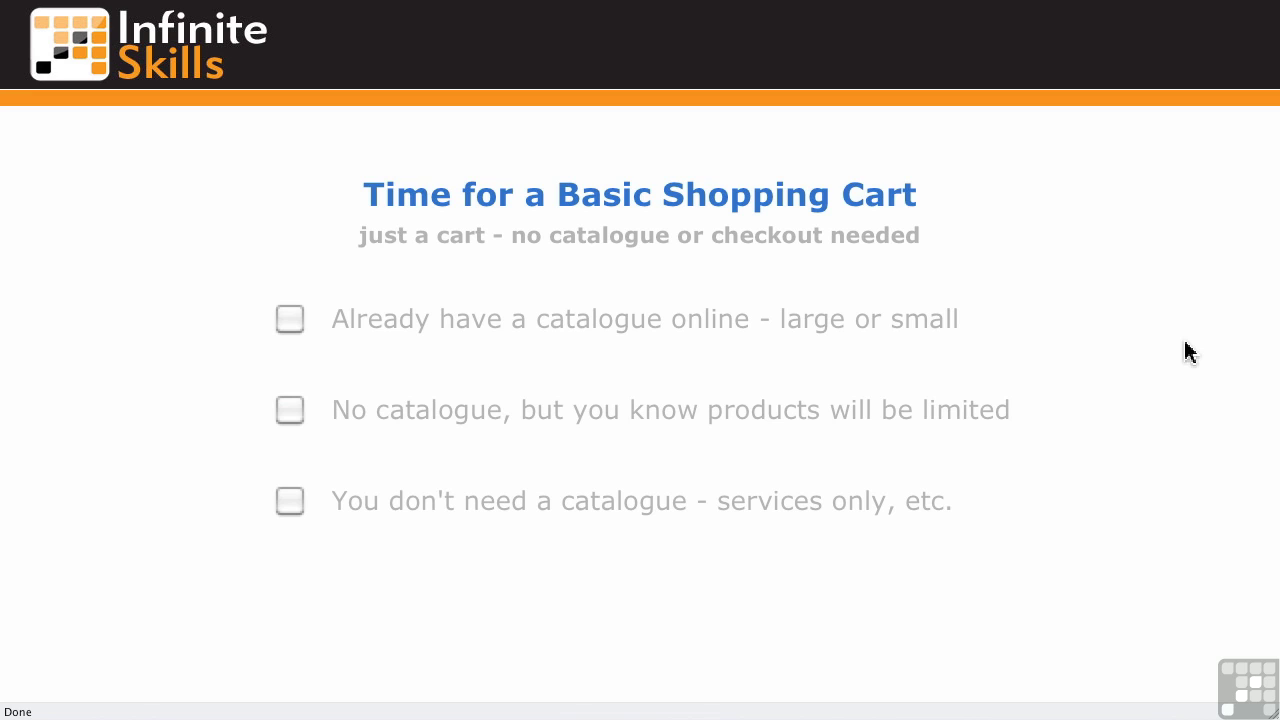
# Tick all three situations on the checklist for when a basic shopping cart is enough
pyautogui.click(288, 320)
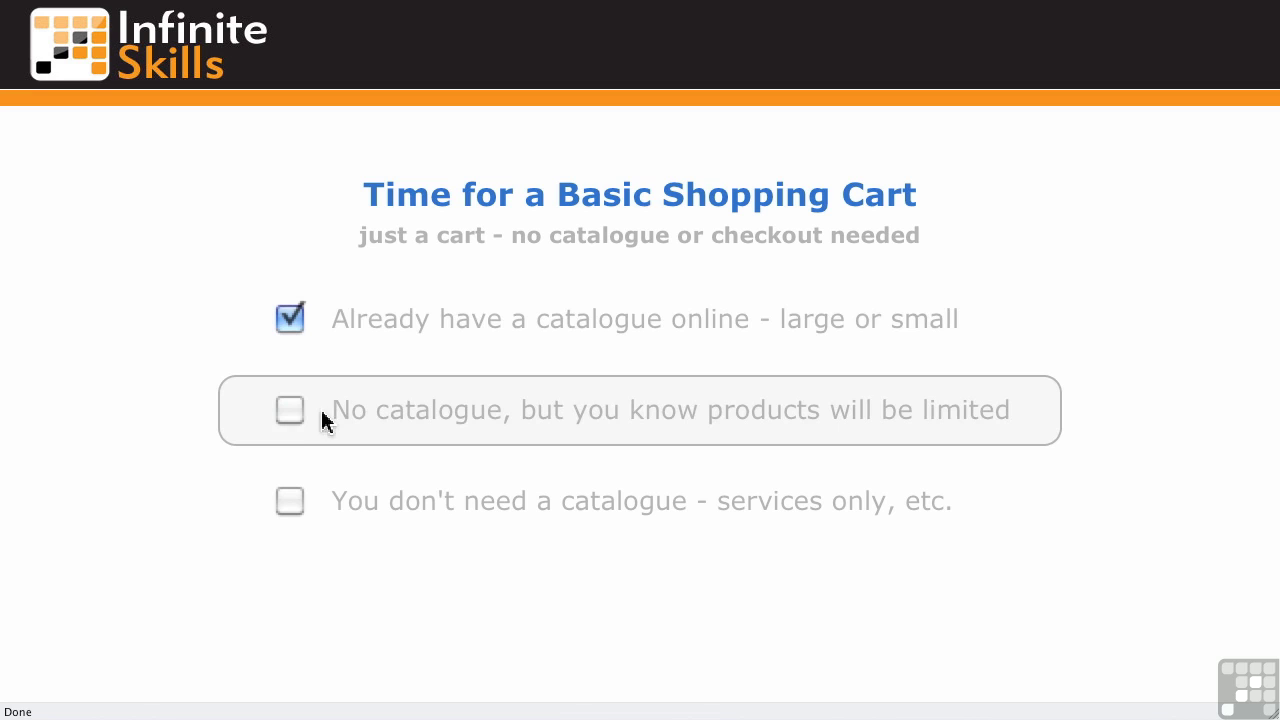
pyautogui.click(292, 410)
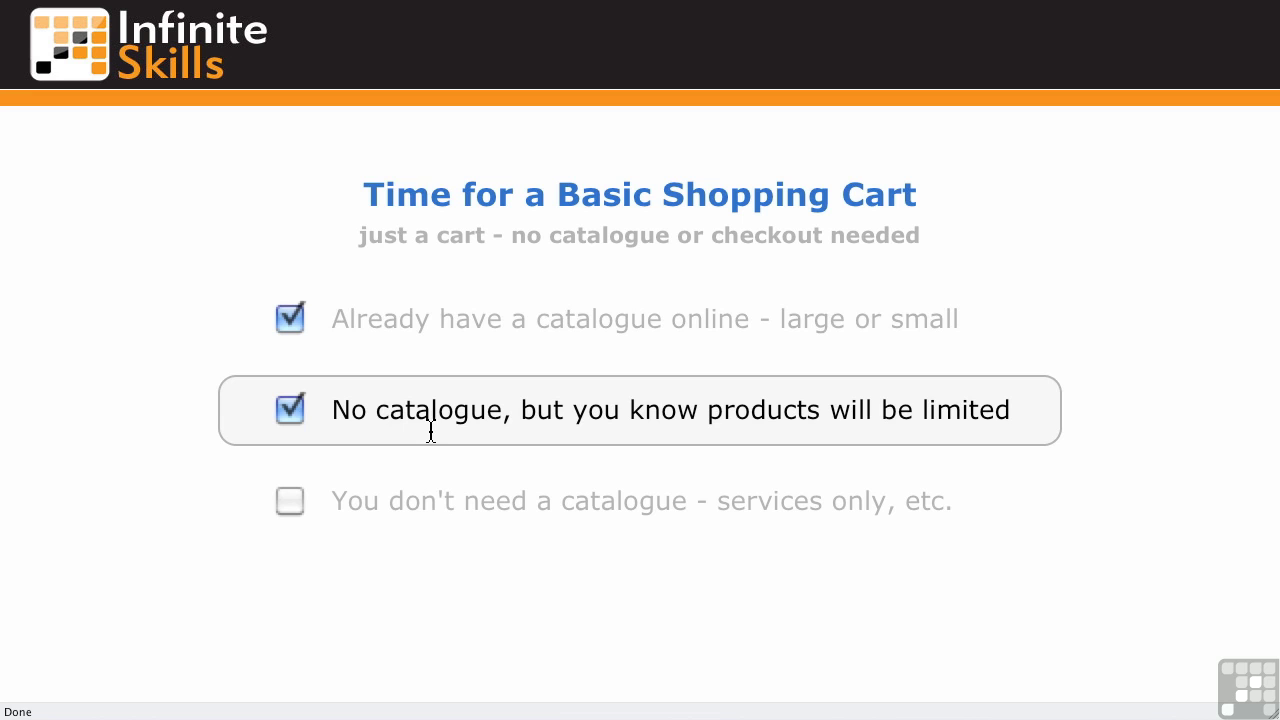
pyautogui.click(298, 505)
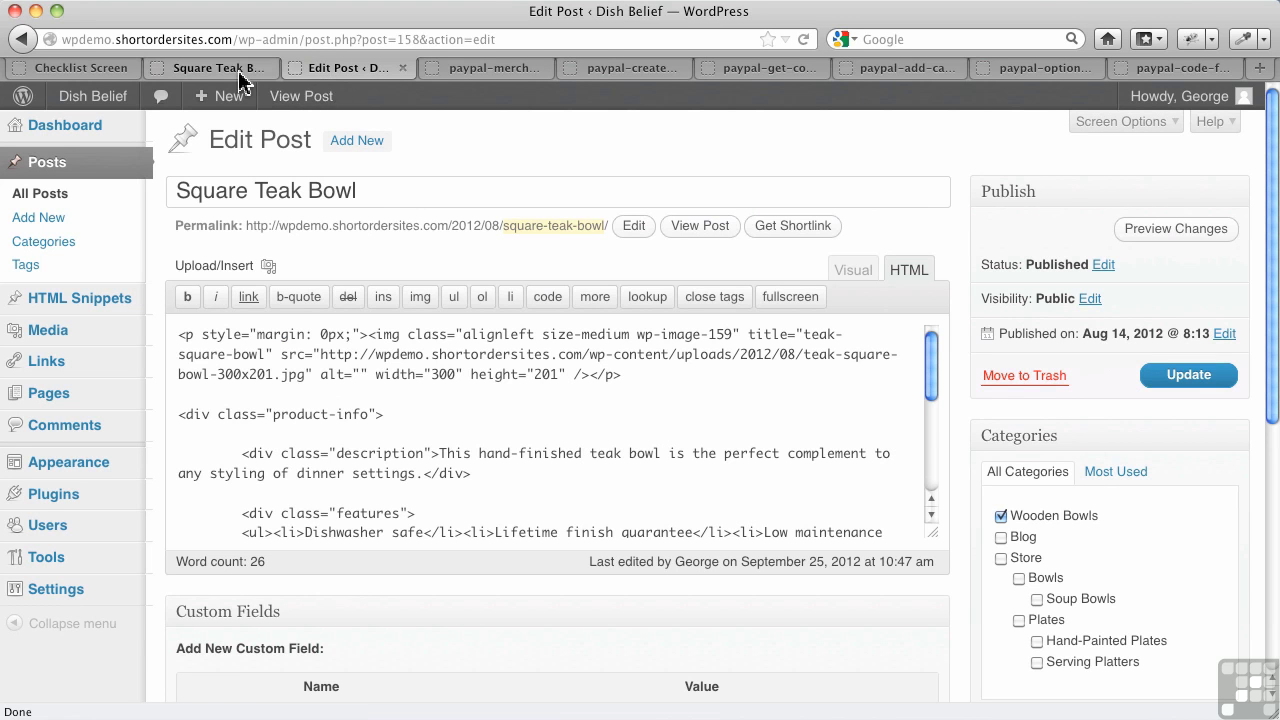
# Review the Square Teak Bowl product page and the PayPal screenshots on creating the Add to Cart and View Cart buttons
pyautogui.click(212, 67)
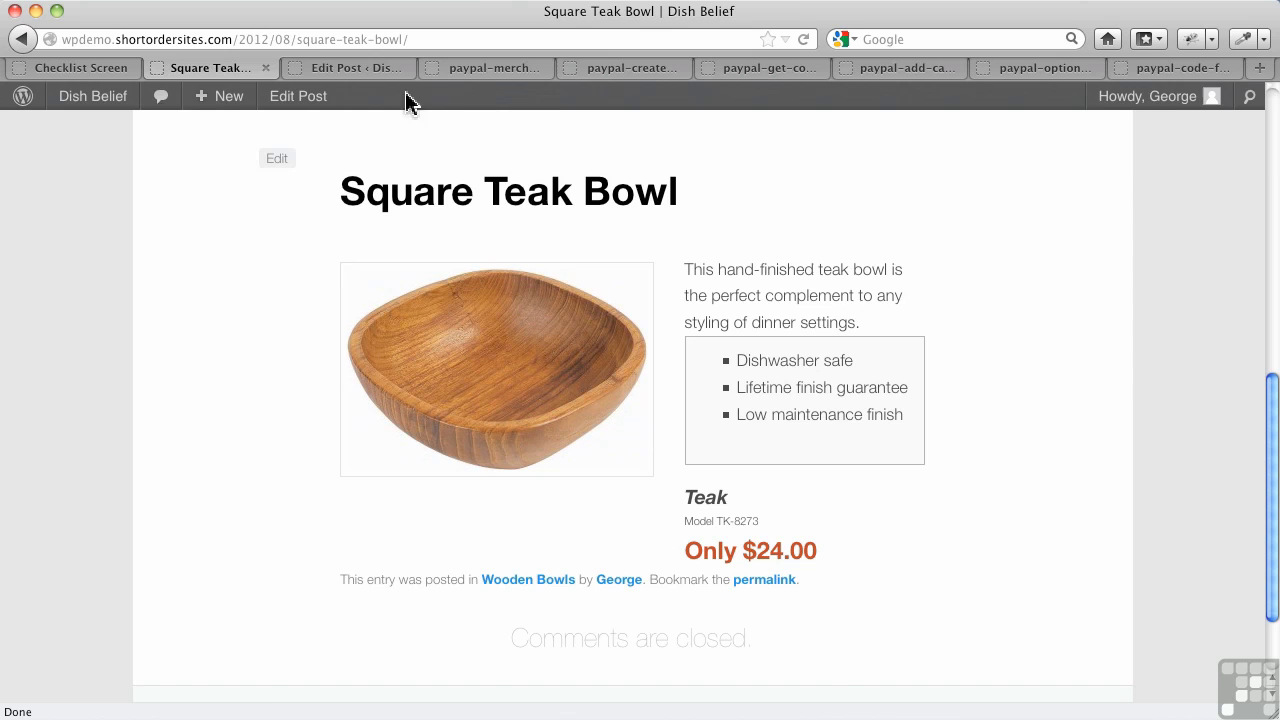
pyautogui.click(486, 70)
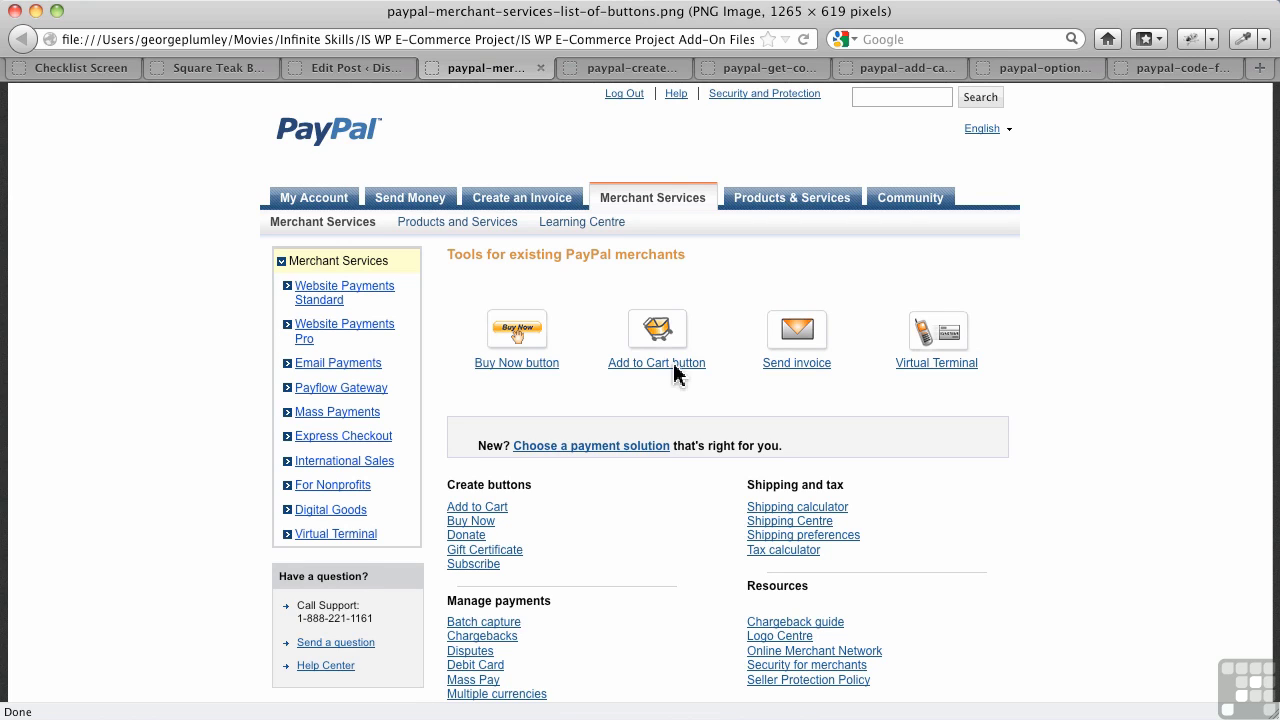
pyautogui.click(584, 70)
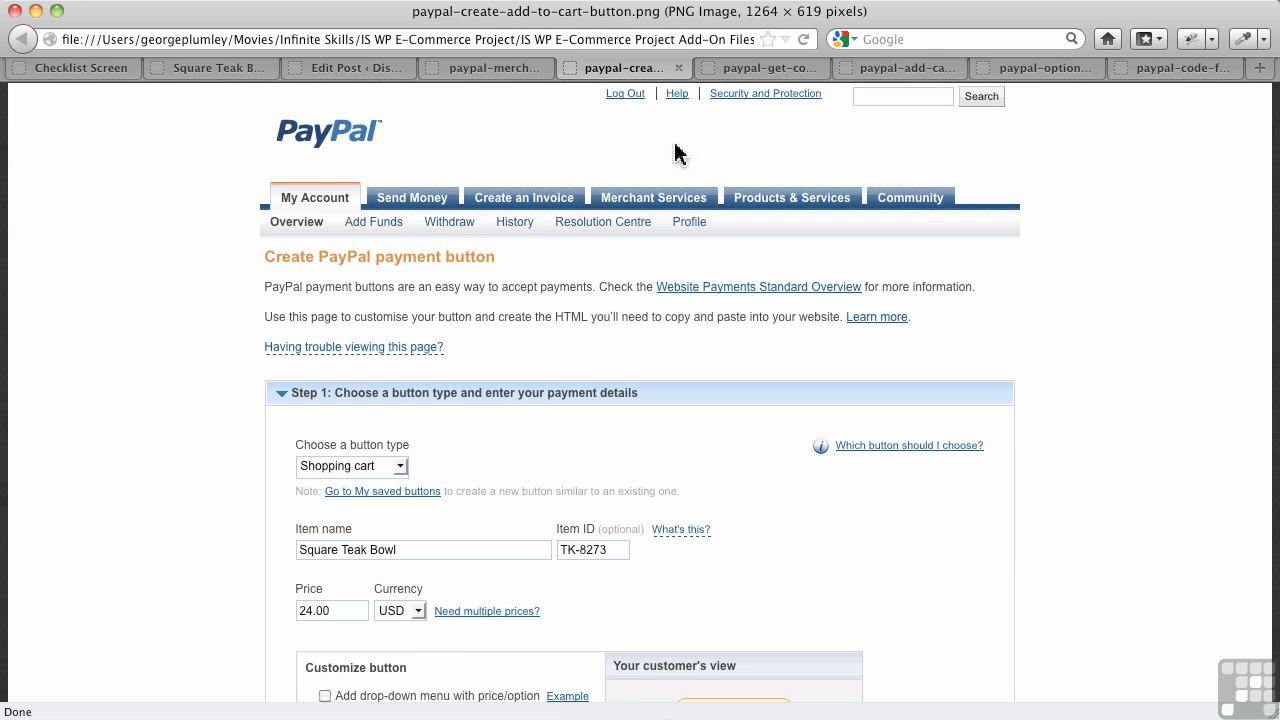
pyautogui.click(740, 70)
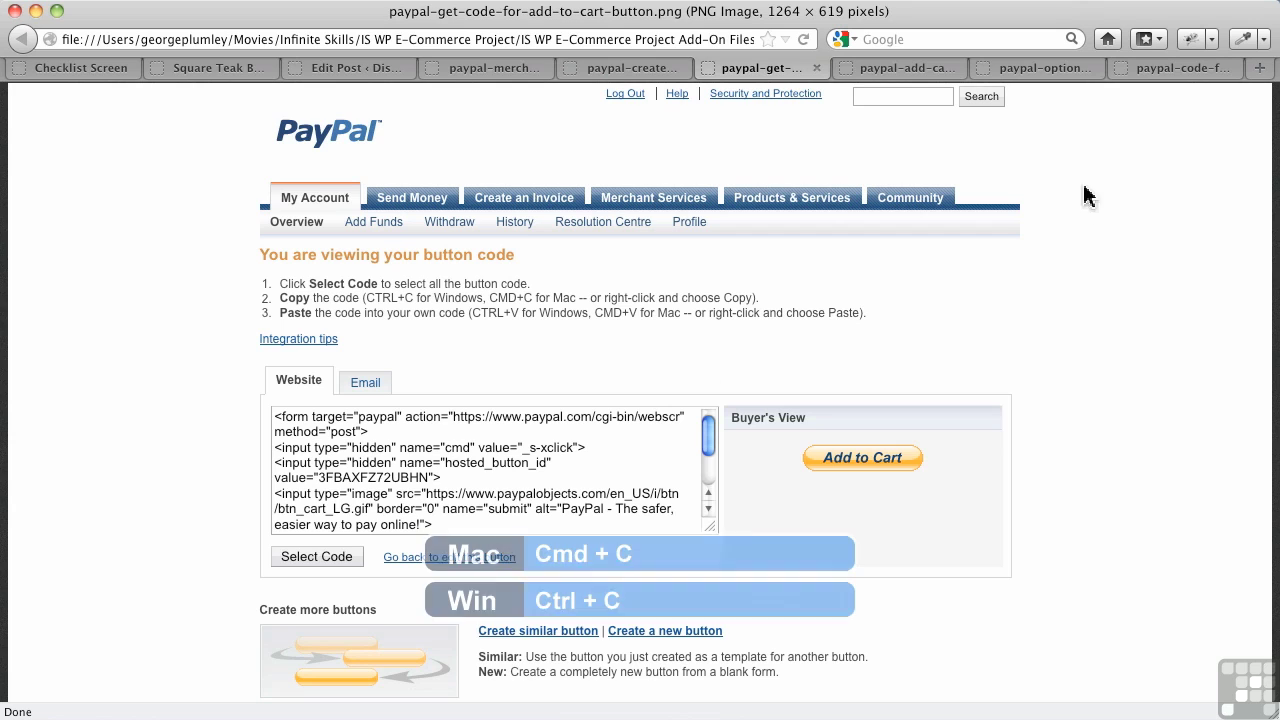
pyautogui.click(858, 70)
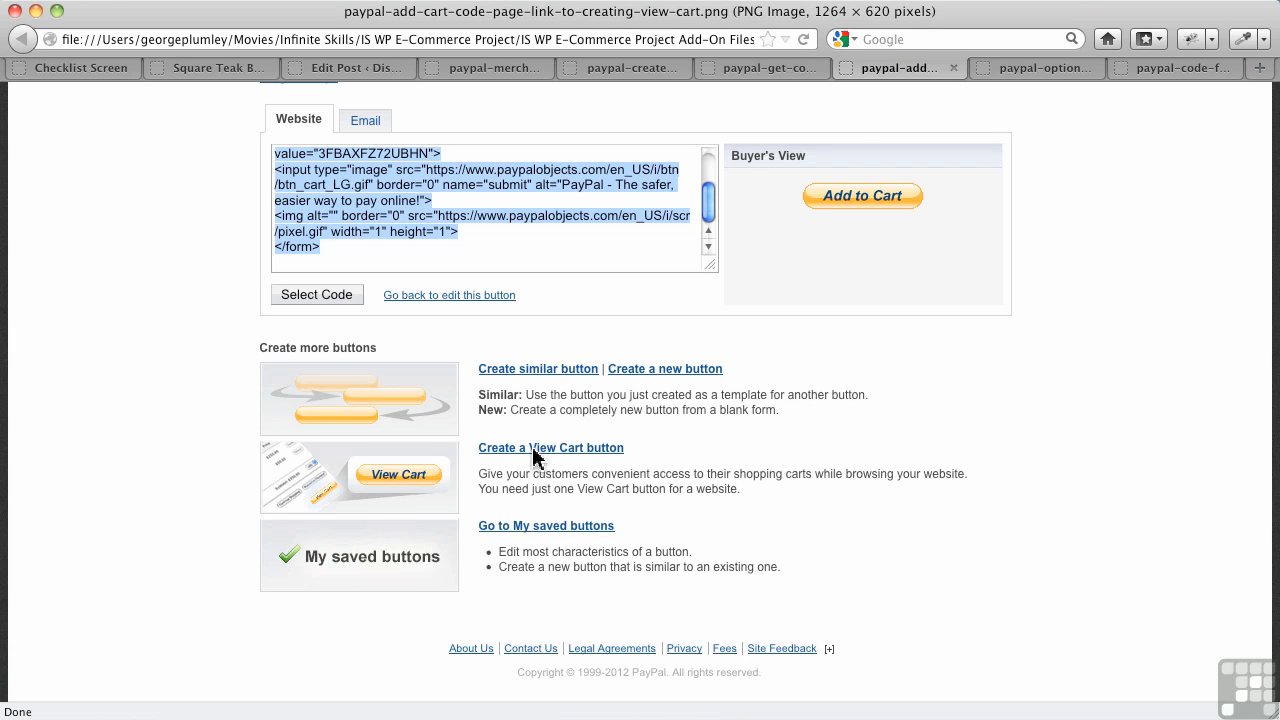
pyautogui.click(1045, 68)
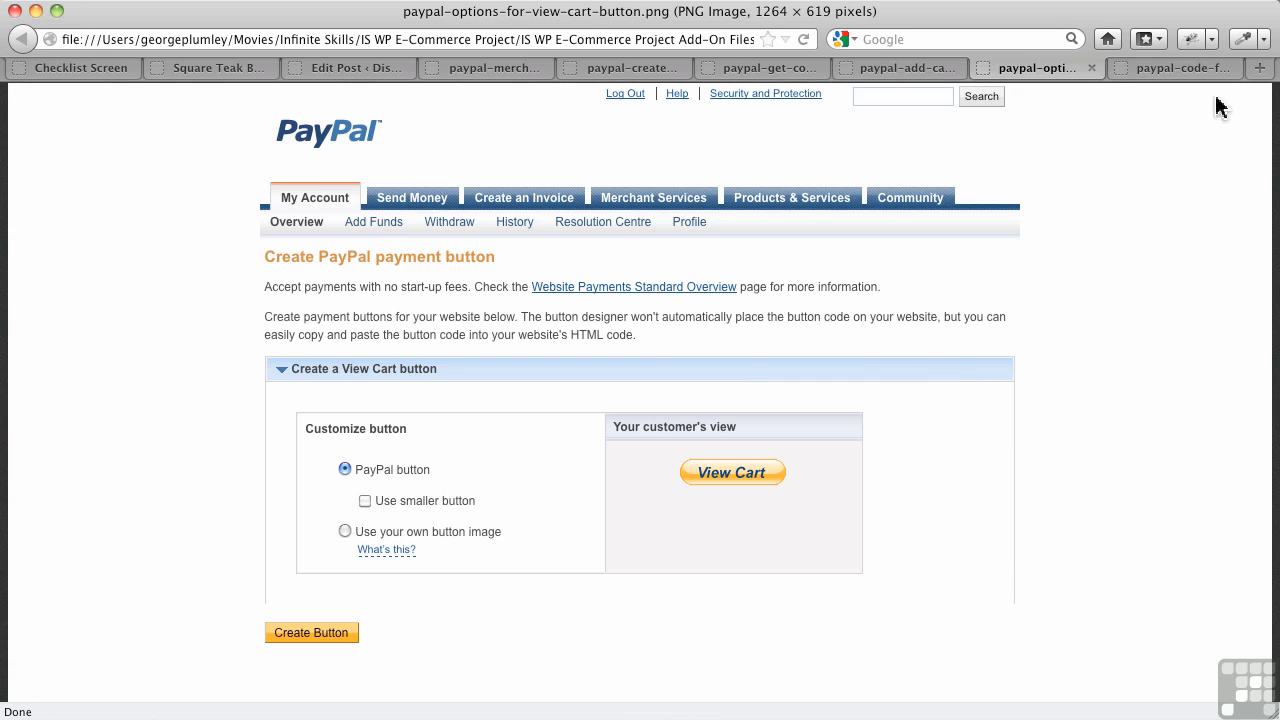
pyautogui.click(1168, 69)
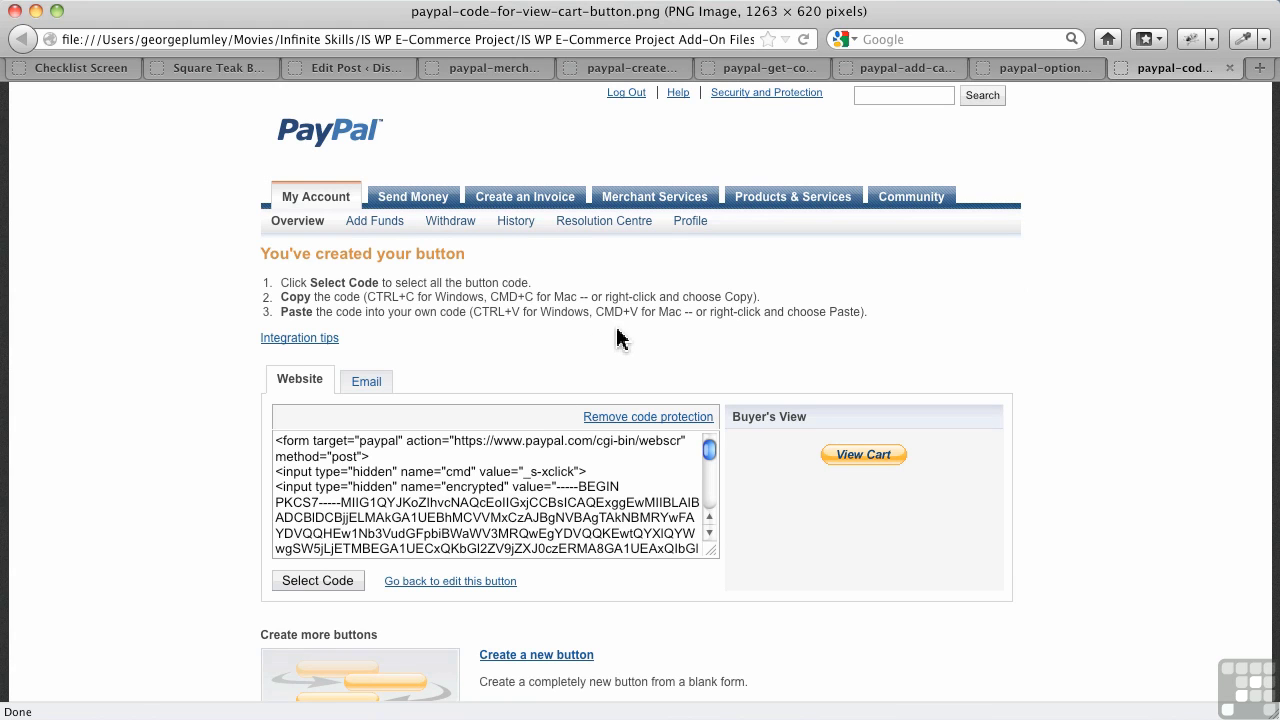
# Switch to the untitled text document and examine the saved code of both PayPal buttons
pyautogui.press('super+Tab')
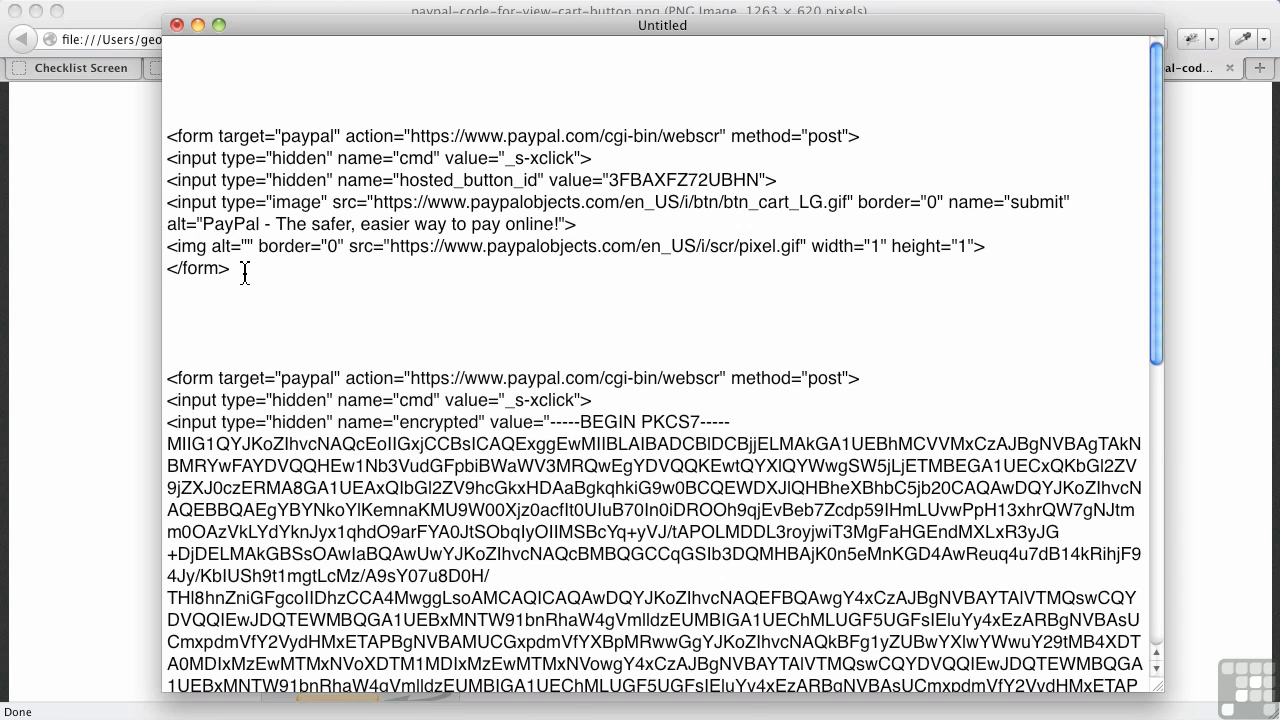
pyautogui.scroll(-10, 400, 420)
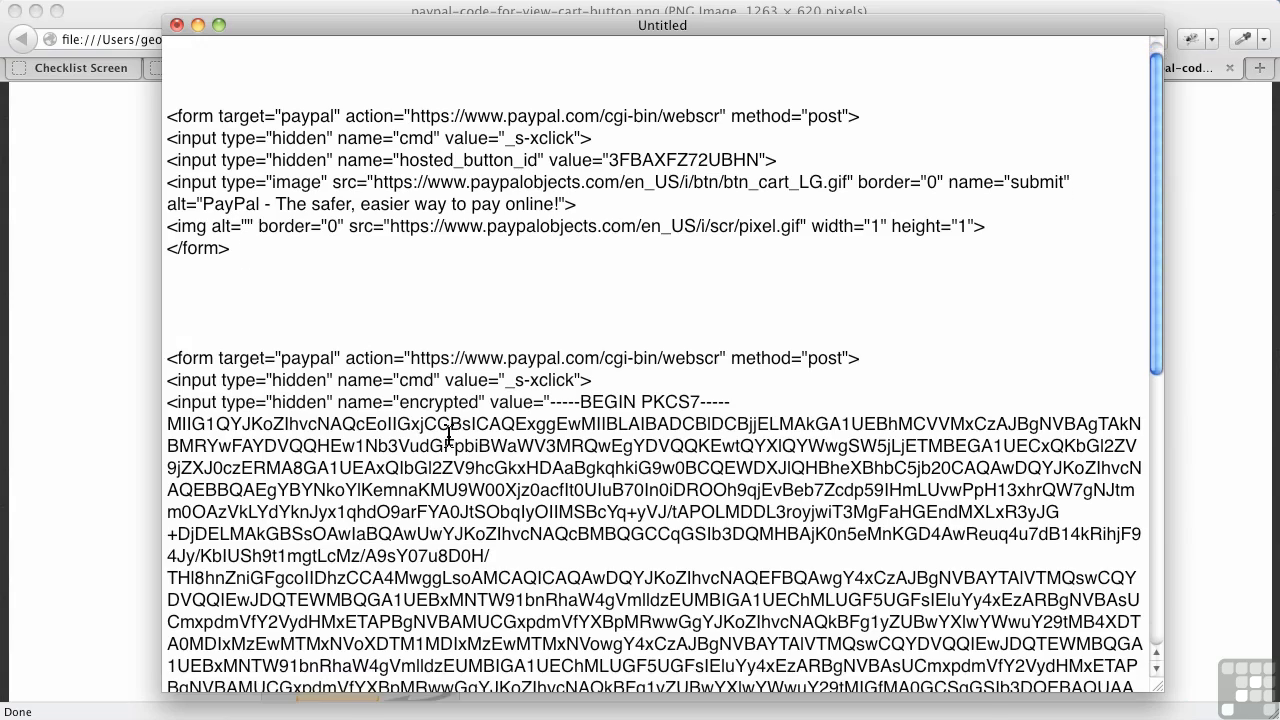
pyautogui.scroll(-5, 449, 433)
pyautogui.scroll(12, 449, 433)
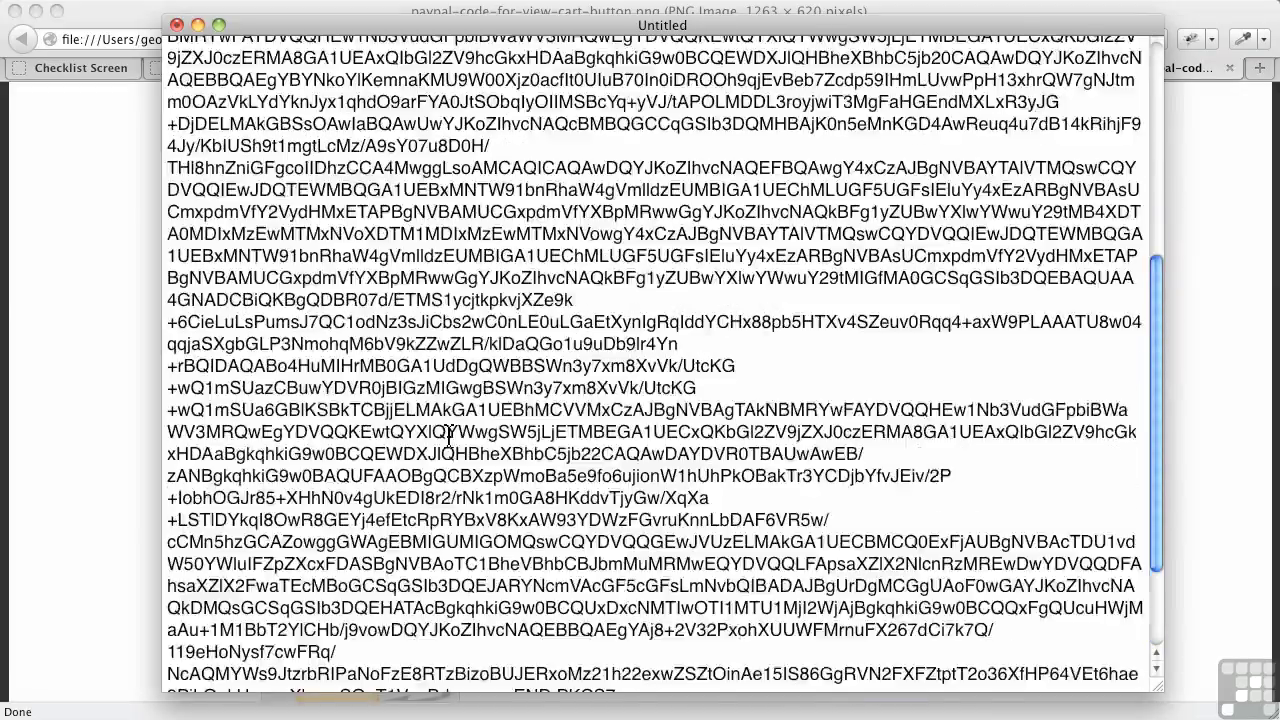
pyautogui.scroll(3, 449, 433)
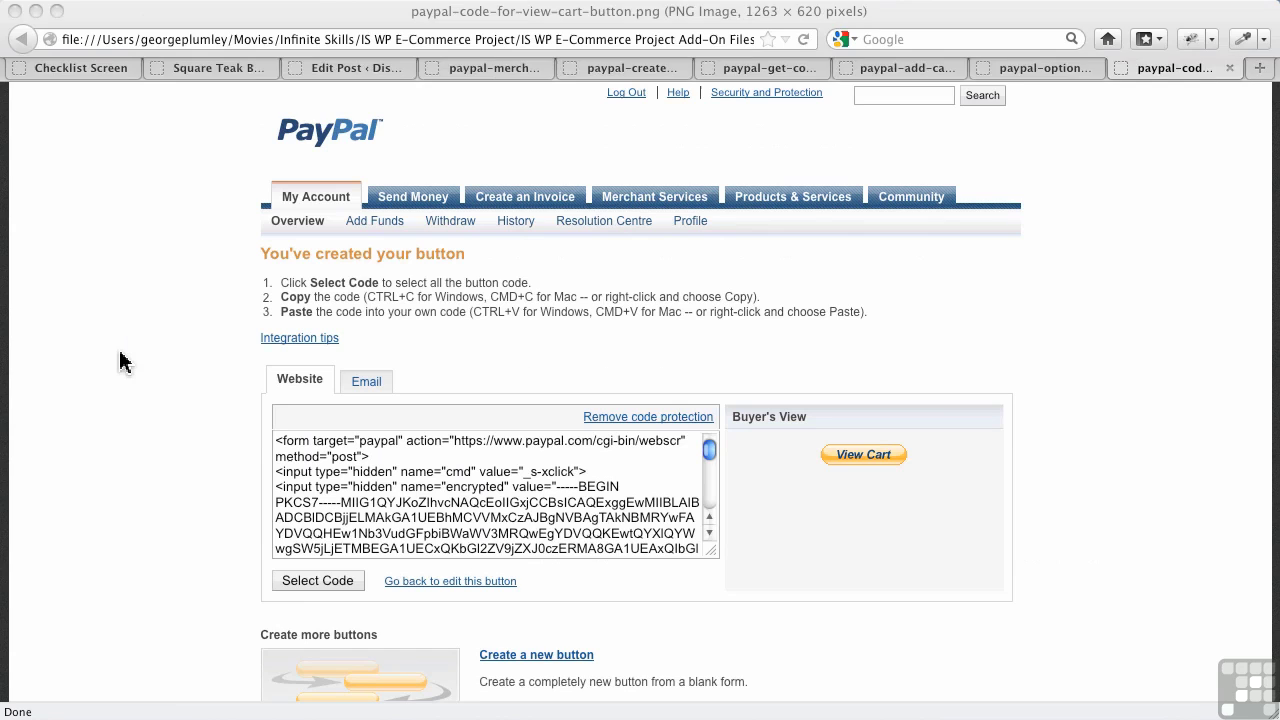
pyautogui.click(124, 354)
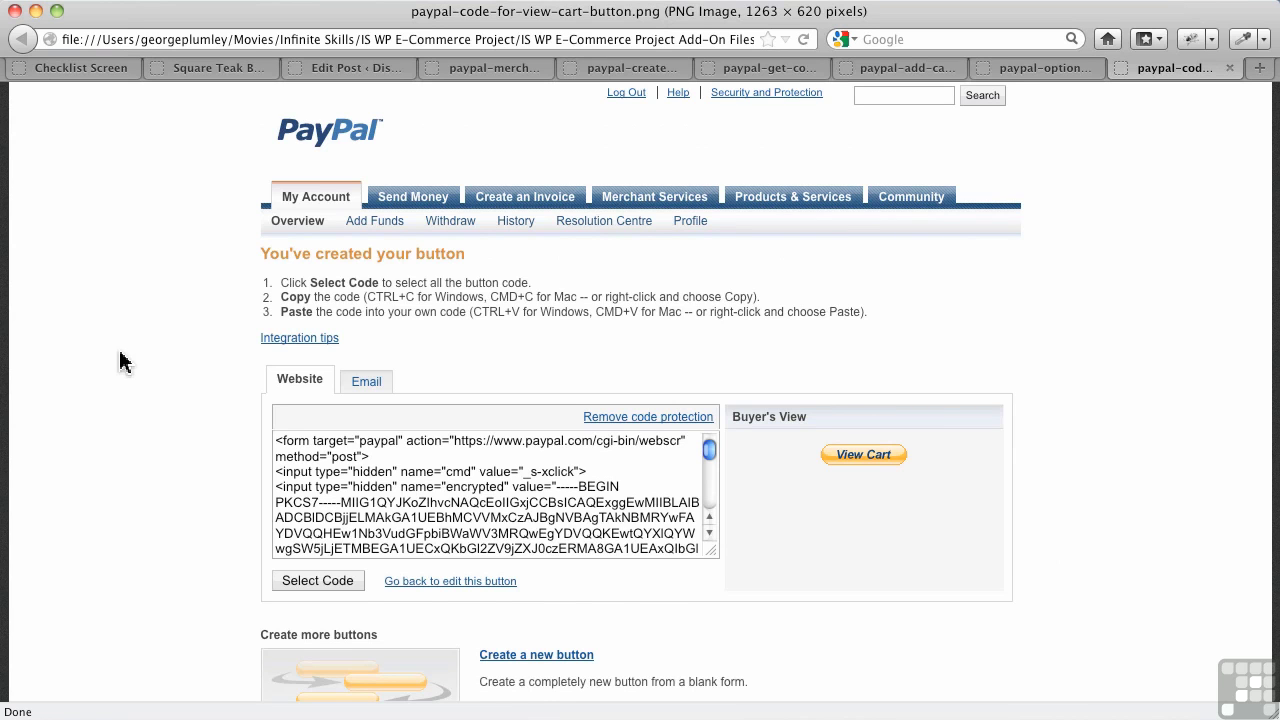
# Copy the complete Add to Cart form code from the untitled text document and return to the browser
pyautogui.press('super+Tab')
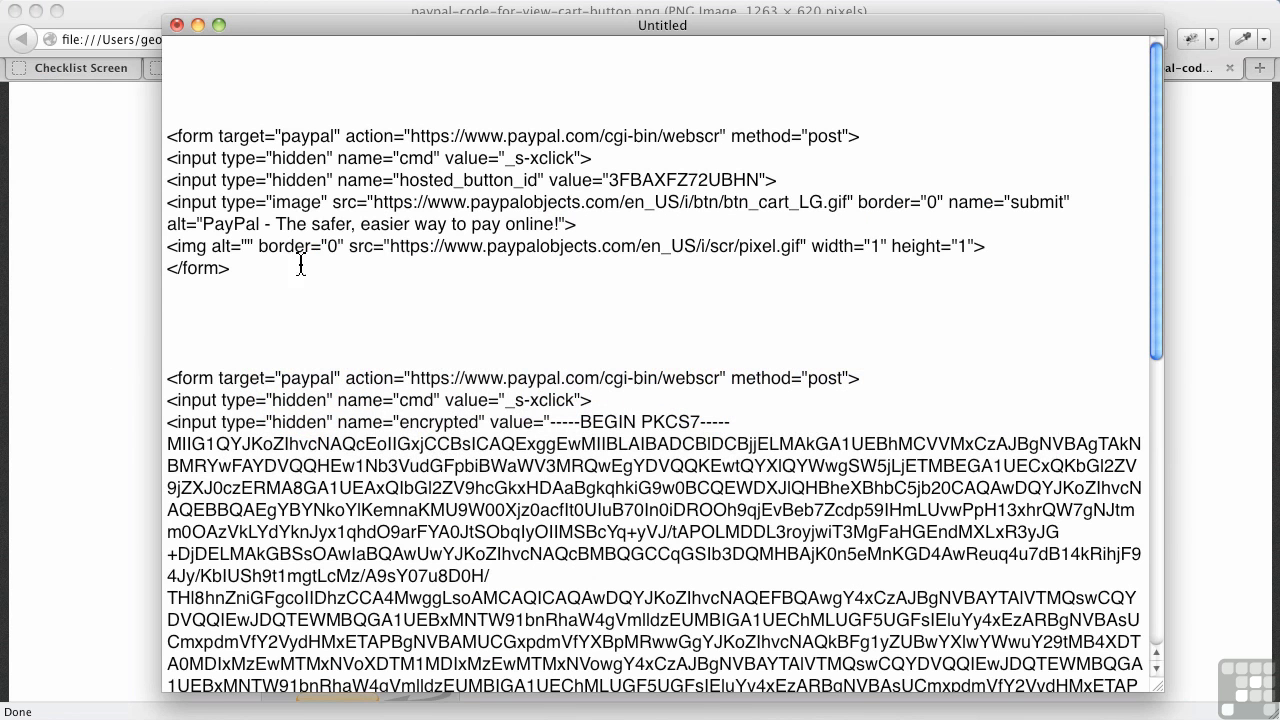
pyautogui.moveTo(247, 278); pyautogui.dragTo(116, 148)
pyautogui.press('super+c')
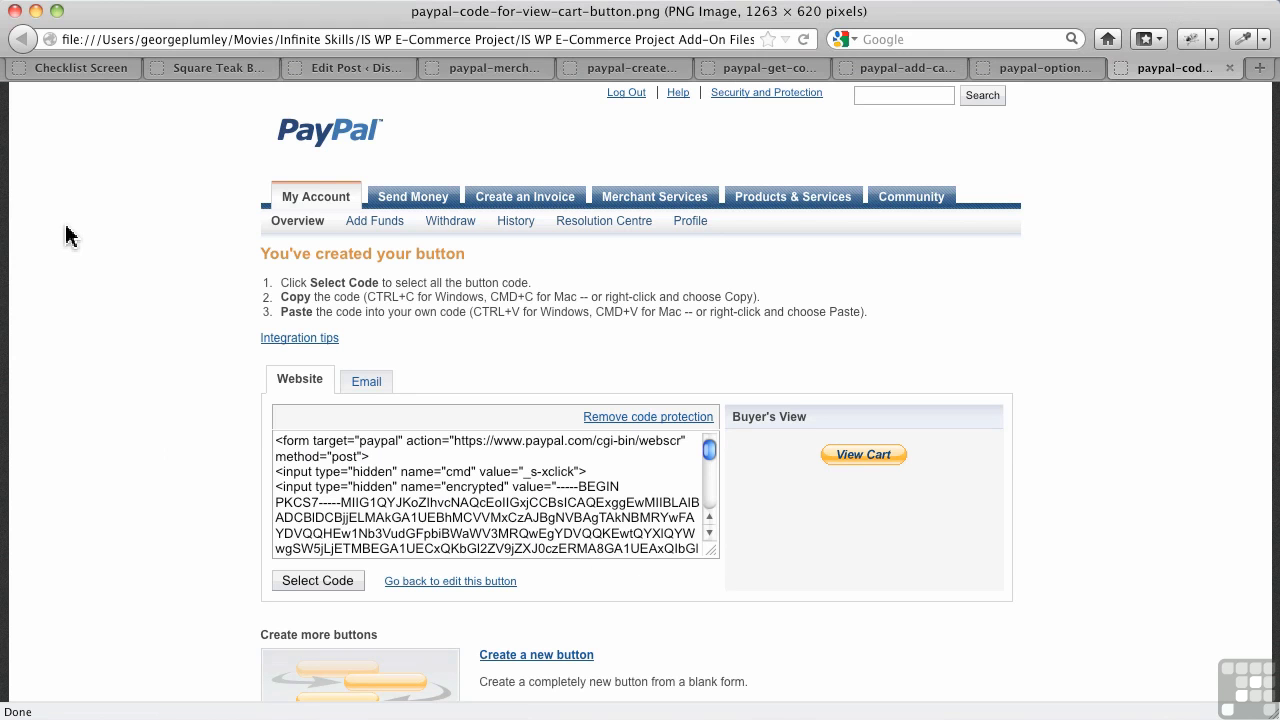
pyautogui.click(68, 232)
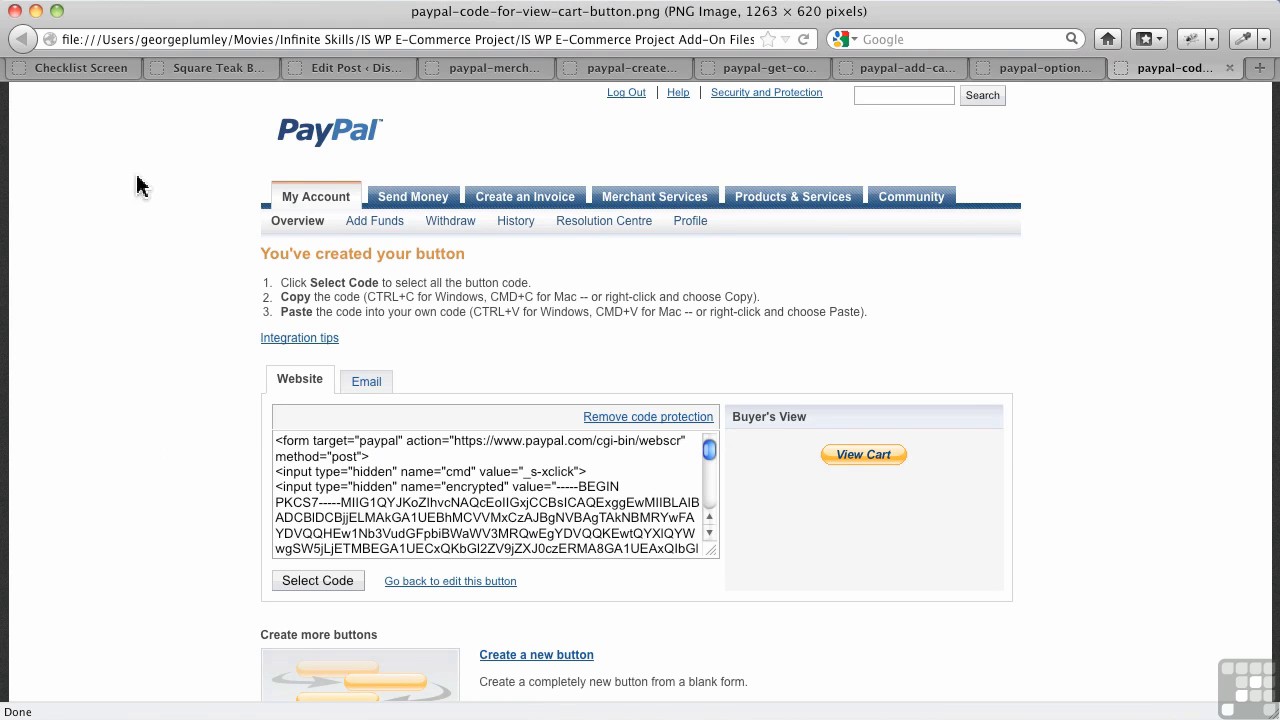
# Paste the Add to Cart form code below the price div in the Square Teak Bowl post's HTML
pyautogui.click(312, 68)
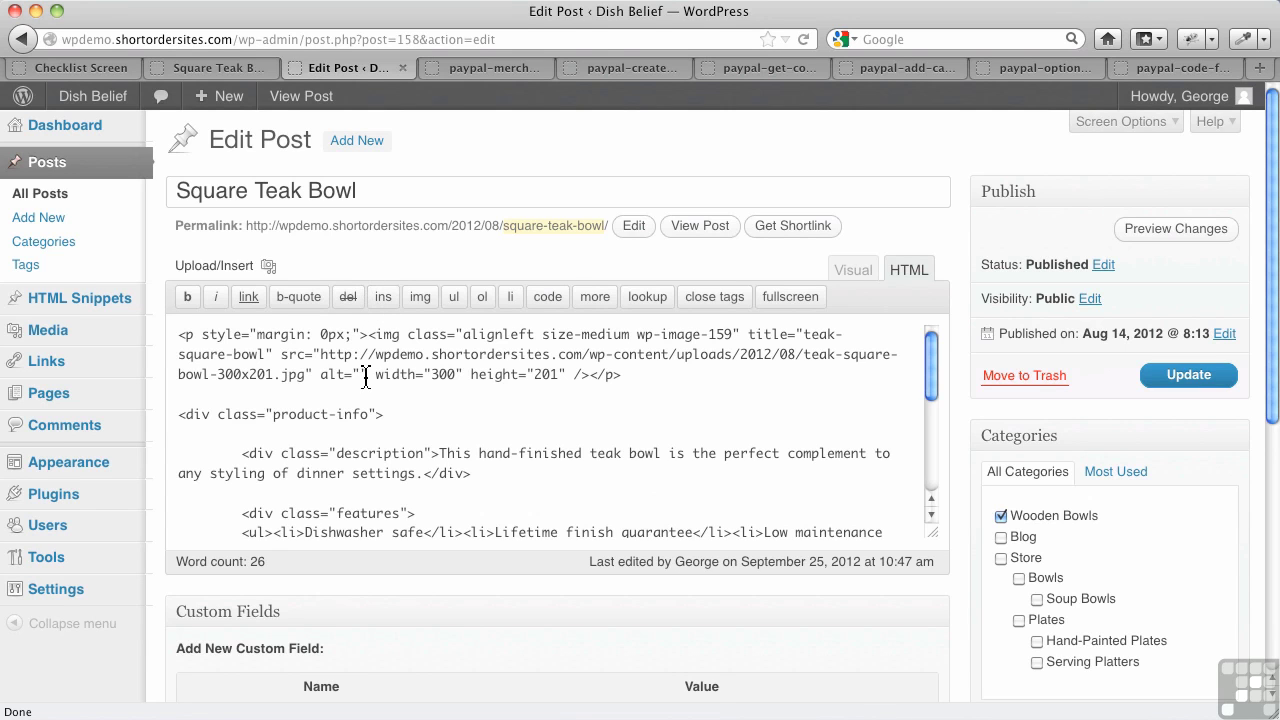
pyautogui.scroll(-4, 421, 389)
pyautogui.scroll(-5, 421, 389)
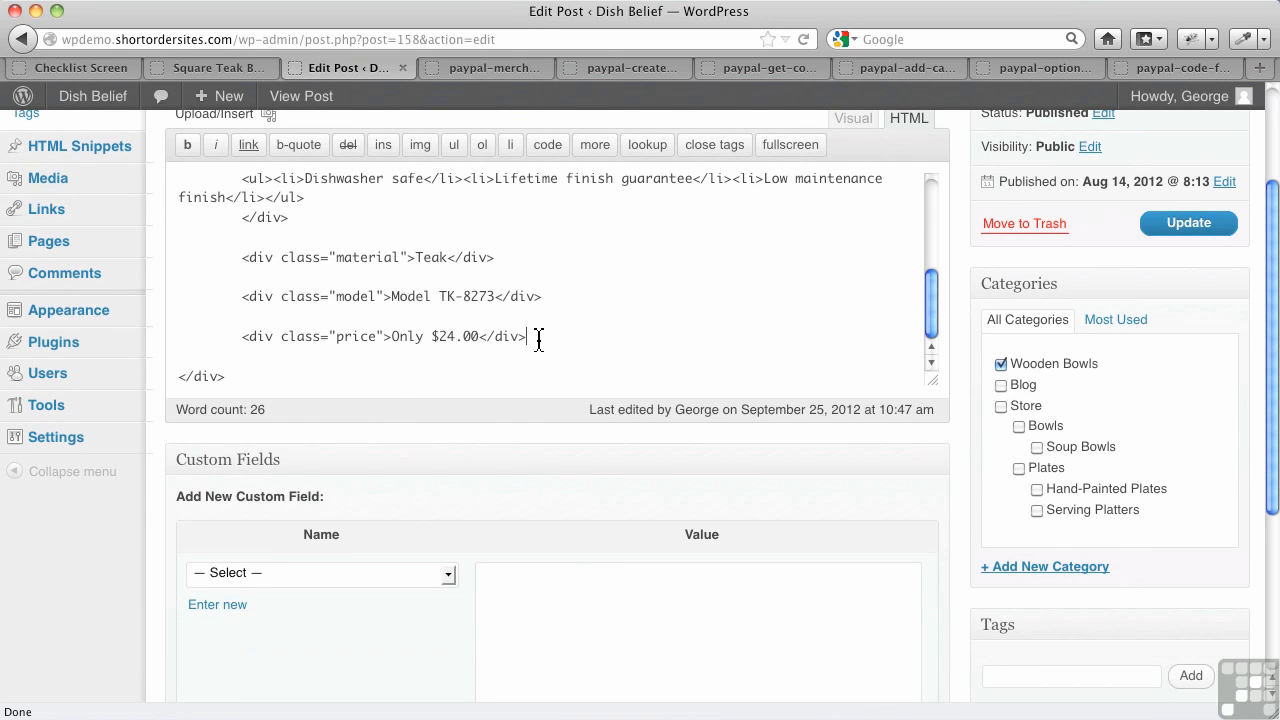
pyautogui.press('super+Down')
pyautogui.press('super+shift+Left')
pyautogui.press('BackSpace')
pyautogui.press('super+v')
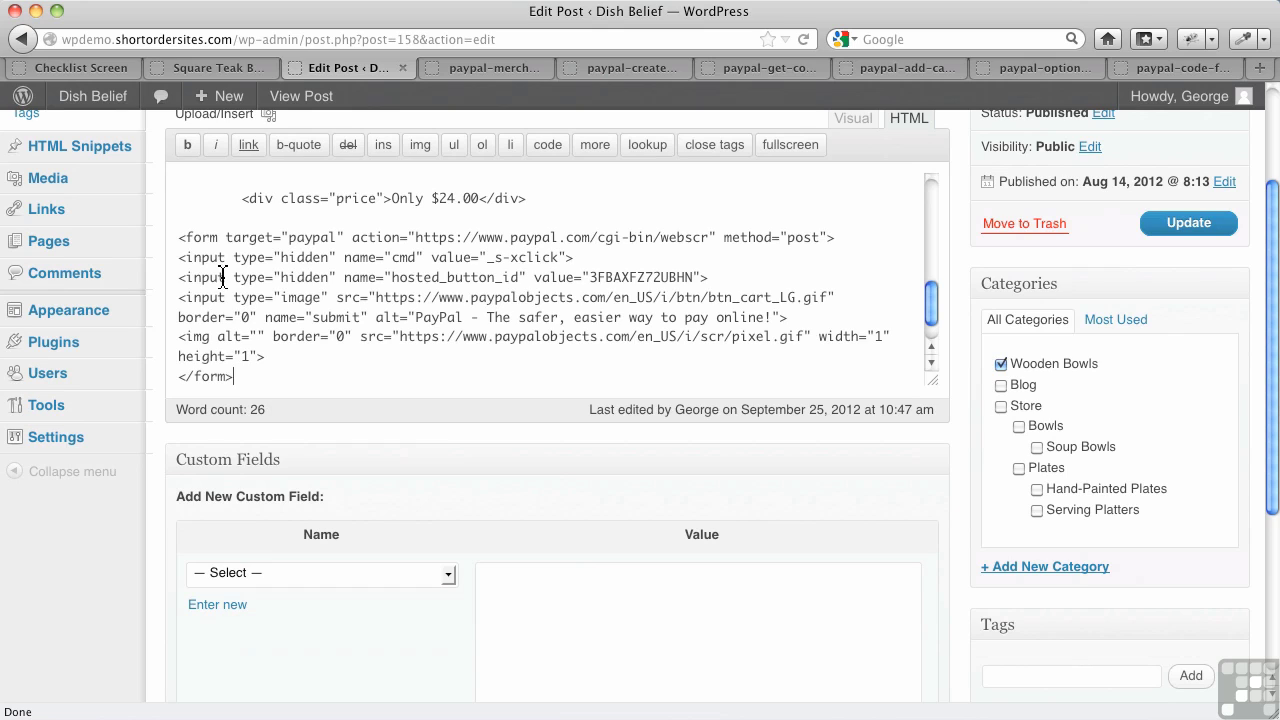
# Remove the line breaks before the second and third input tags and the img tag in the pasted form, and update the post
pyautogui.click(170, 282)
pyautogui.press('BackSpace')
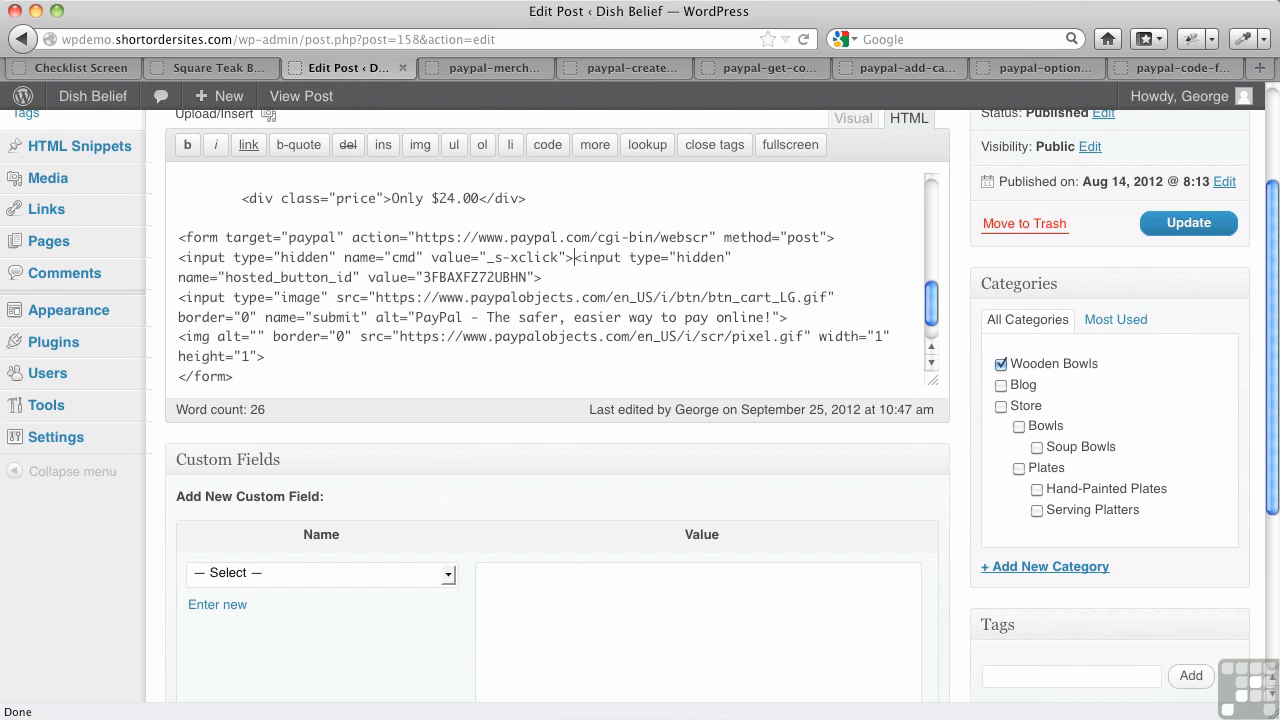
pyautogui.click(176, 298)
pyautogui.press('BackSpace')
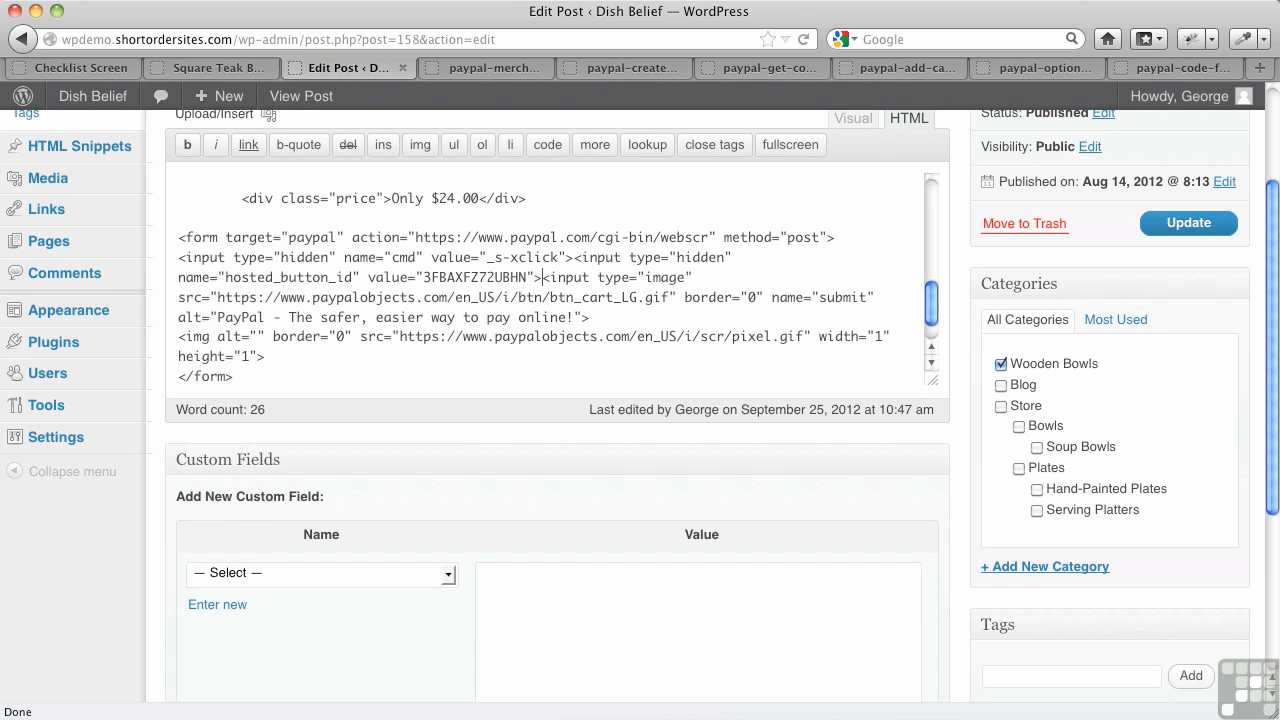
pyautogui.click(177, 338)
pyautogui.press('BackSpace')
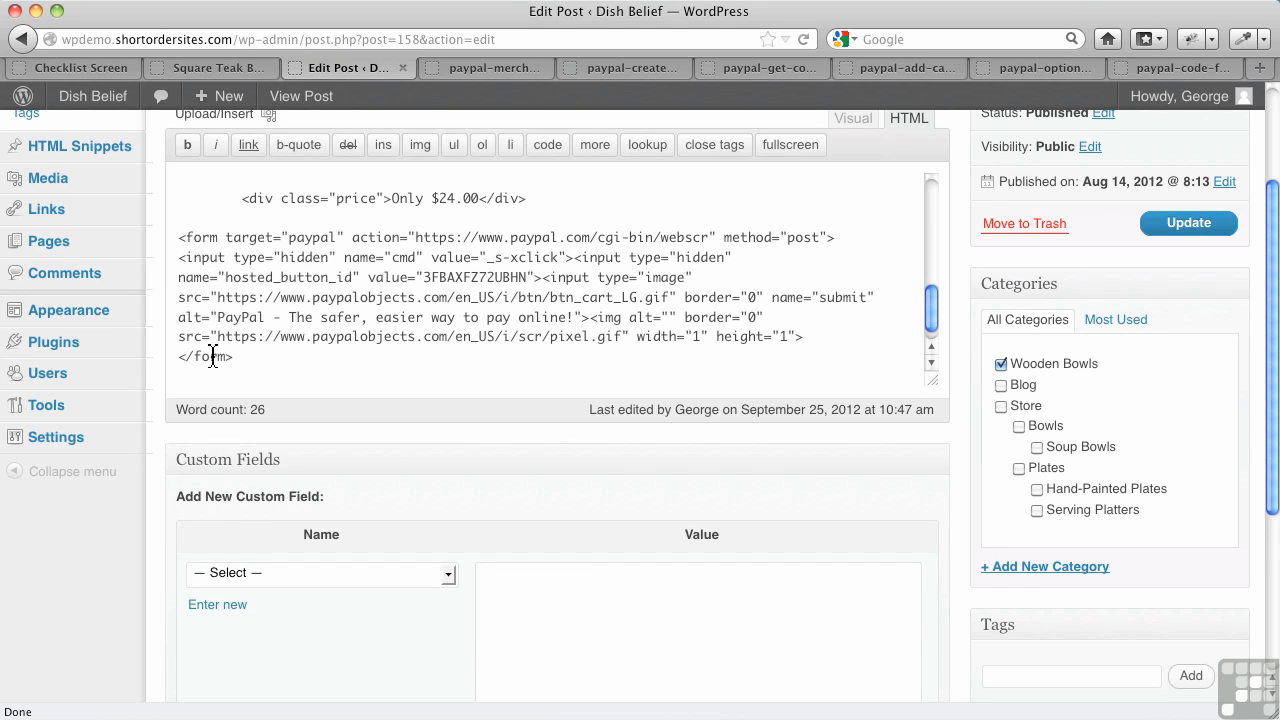
pyautogui.click(1187, 236)
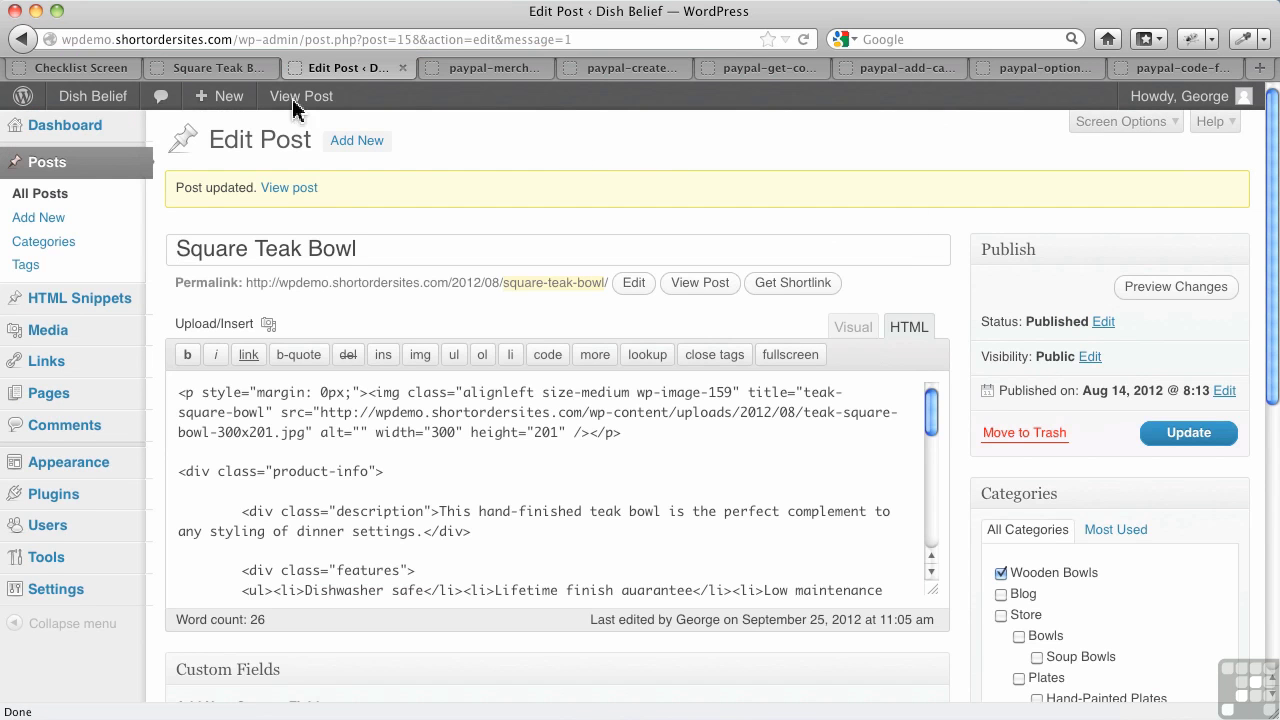
# Reload the Square Teak Bowl page, test its Add to Cart button, and return from the PayPal cart to the product
pyautogui.click(247, 83)
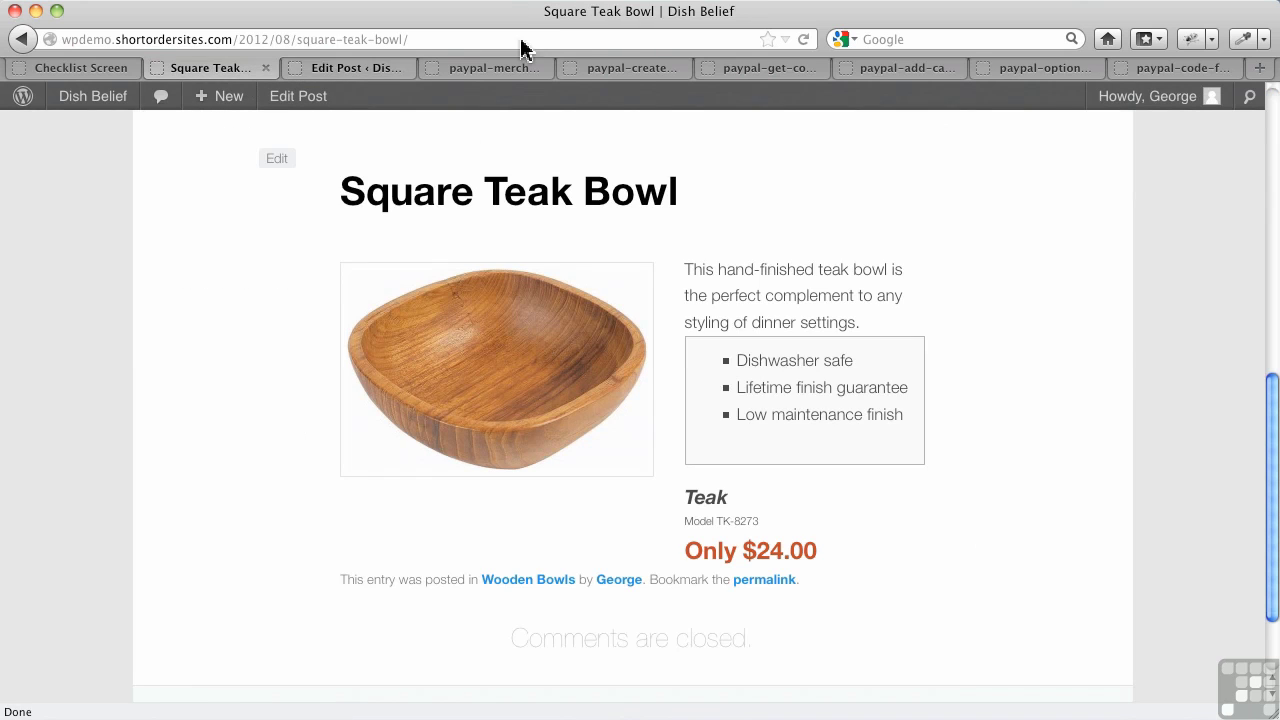
pyautogui.click(803, 39)
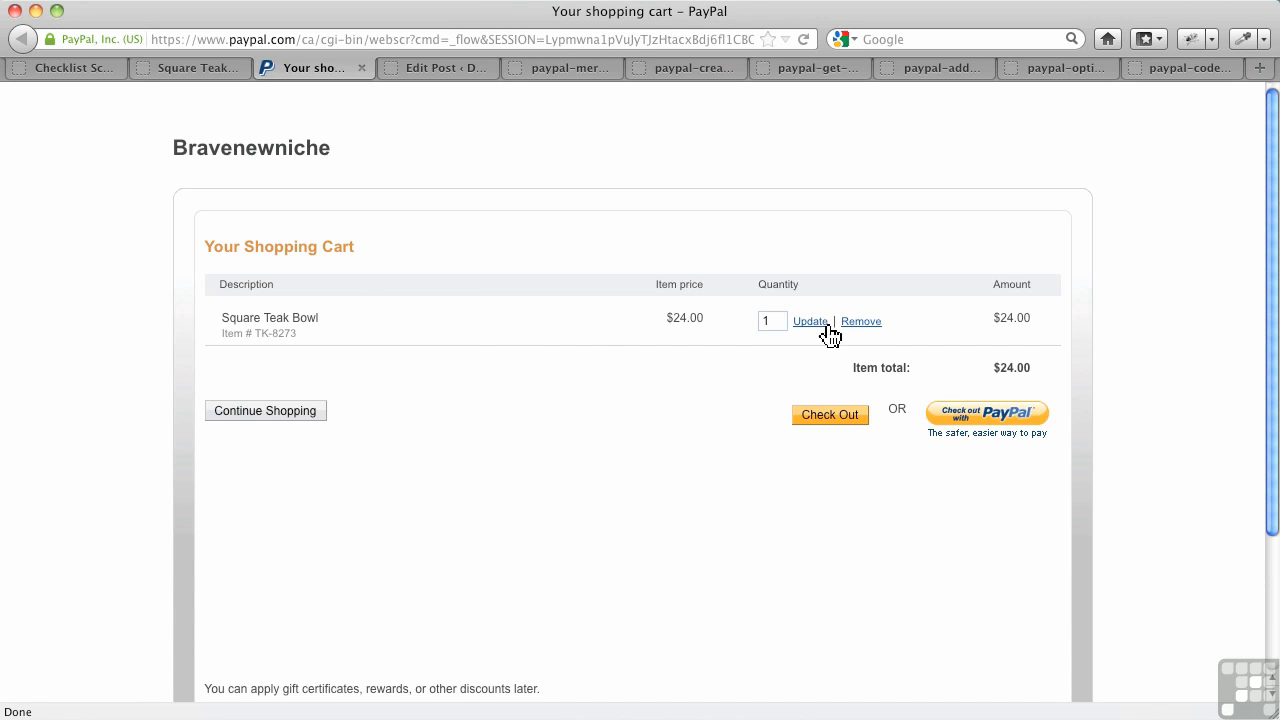
pyautogui.click(283, 421)
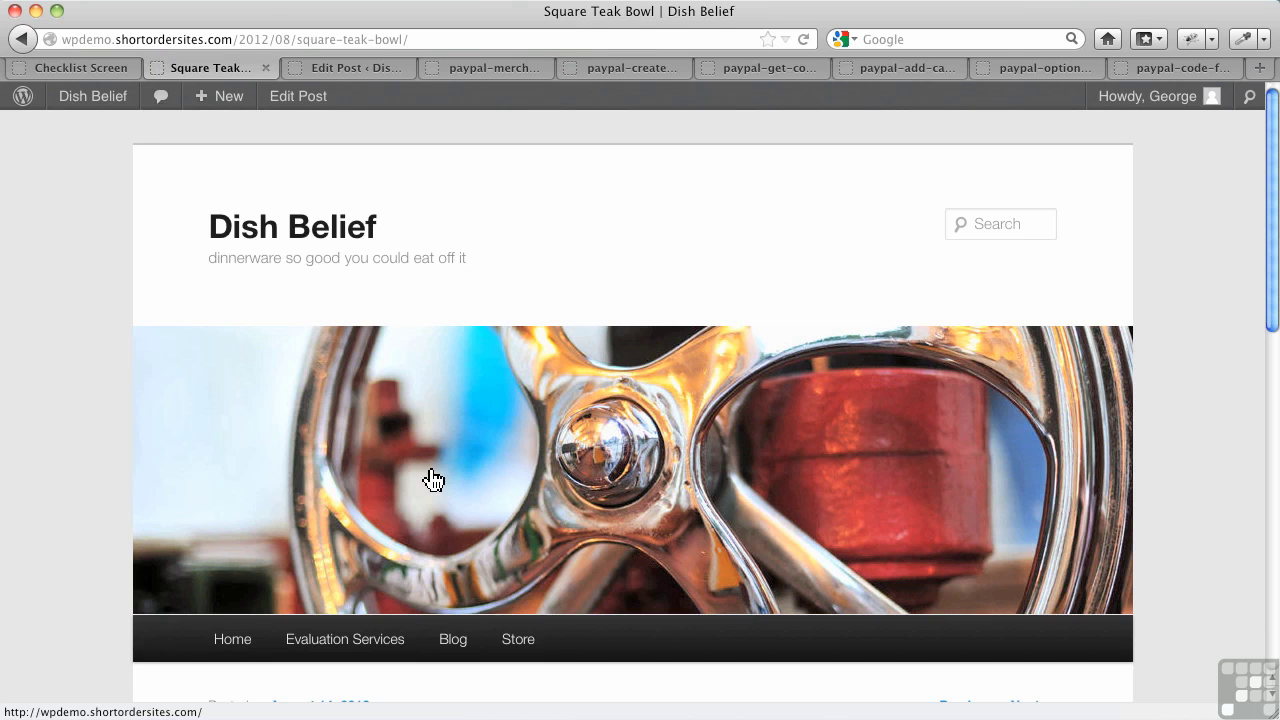
pyautogui.scroll(-10, 537, 363)
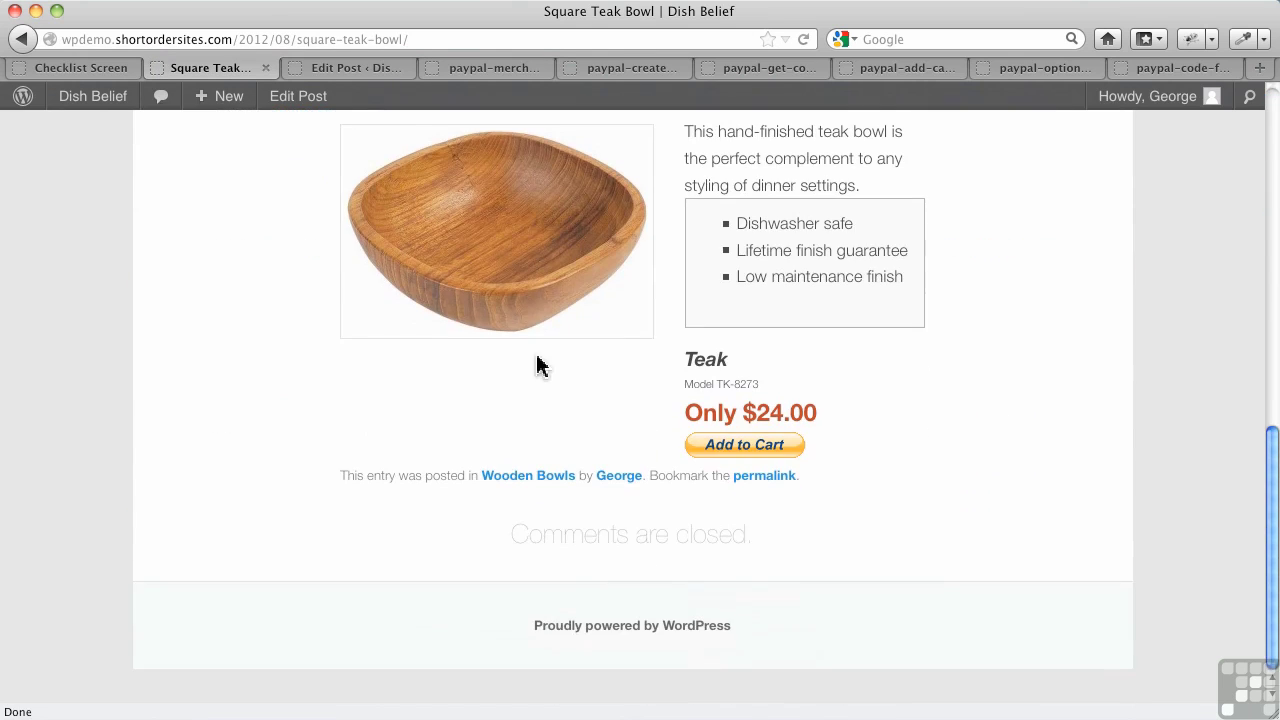
pyautogui.scroll(2, 537, 363)
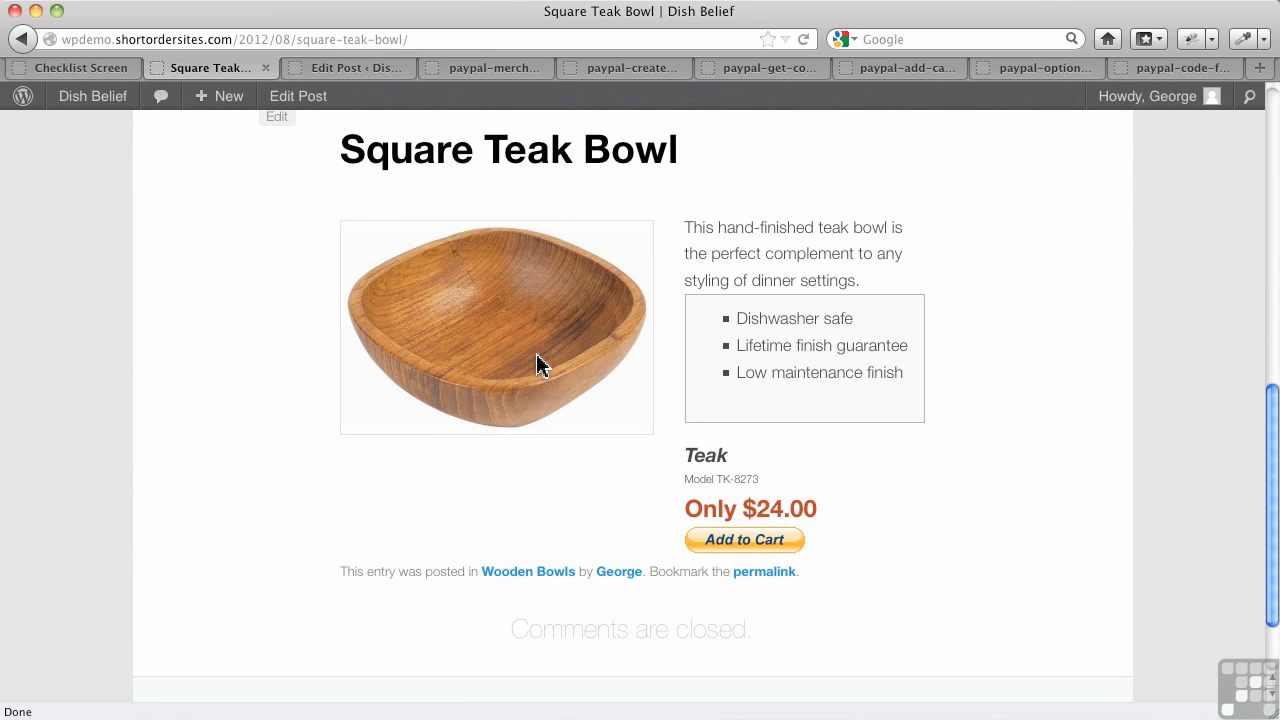
# Copy the complete View Cart form code from the untitled text document and return to the browser
pyautogui.press('super+Tab')
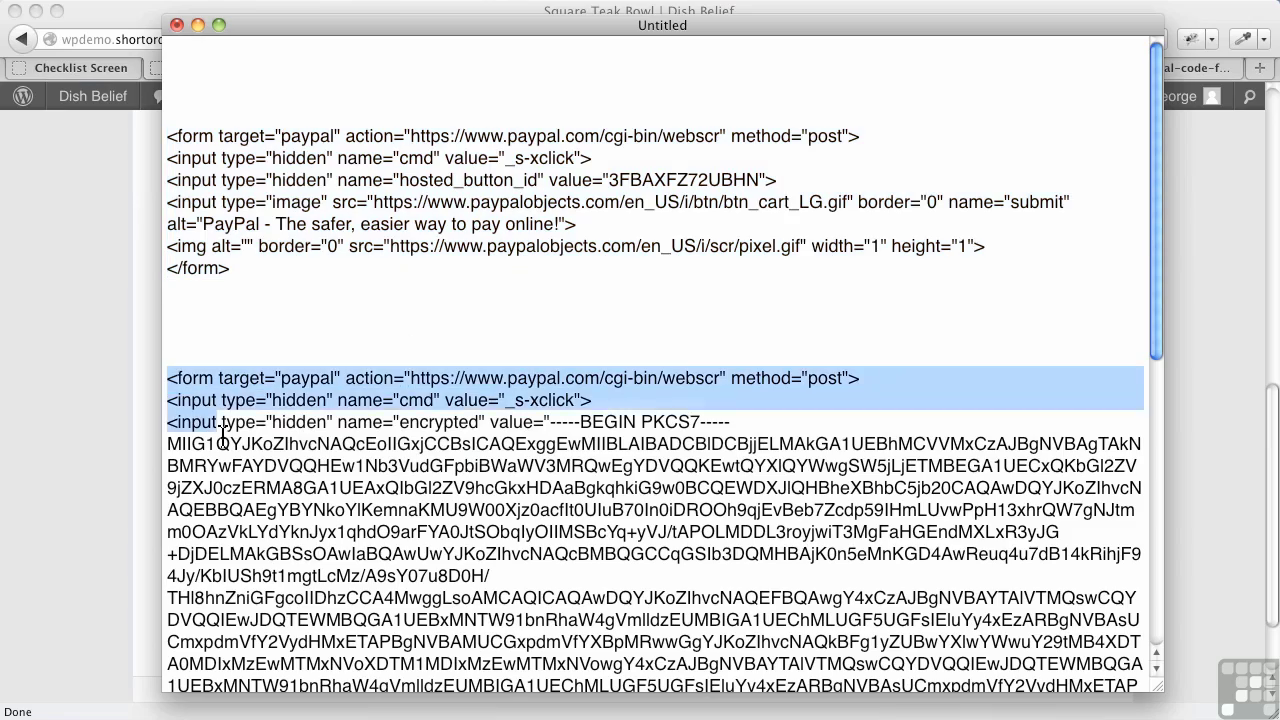
pyautogui.moveTo(170, 379); pyautogui.dragTo(230, 663)
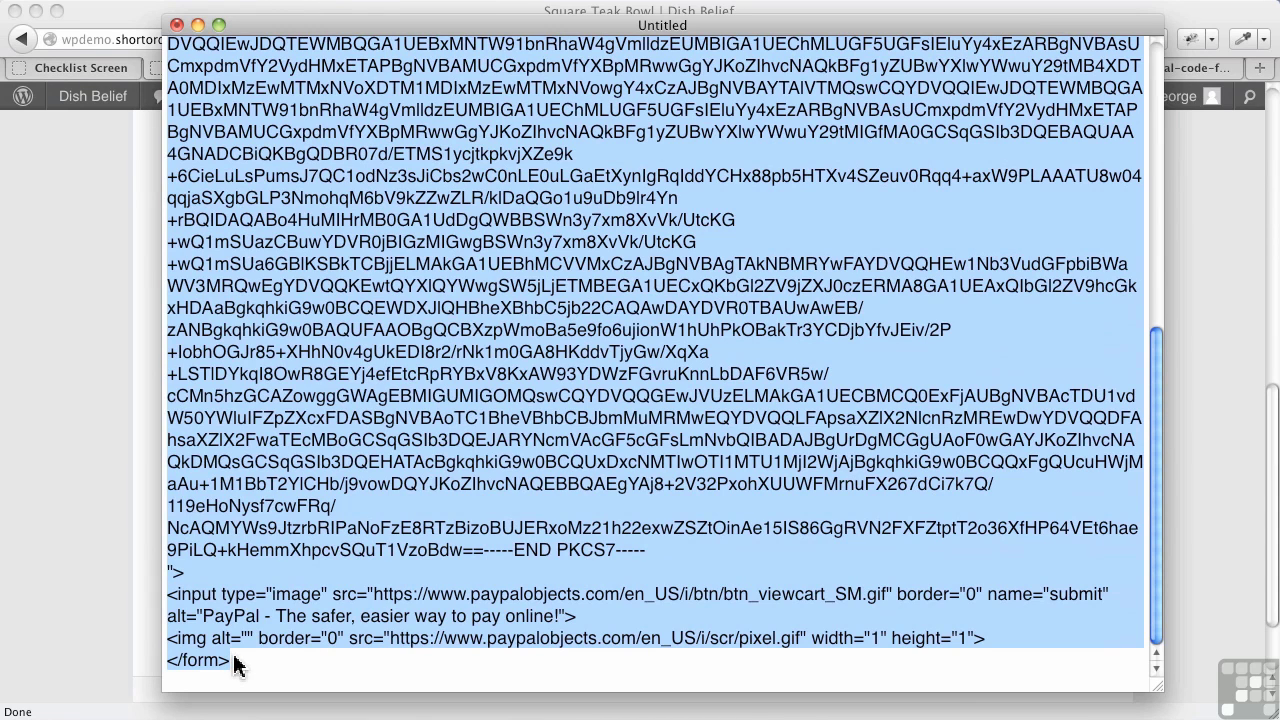
pyautogui.click(57, 466)
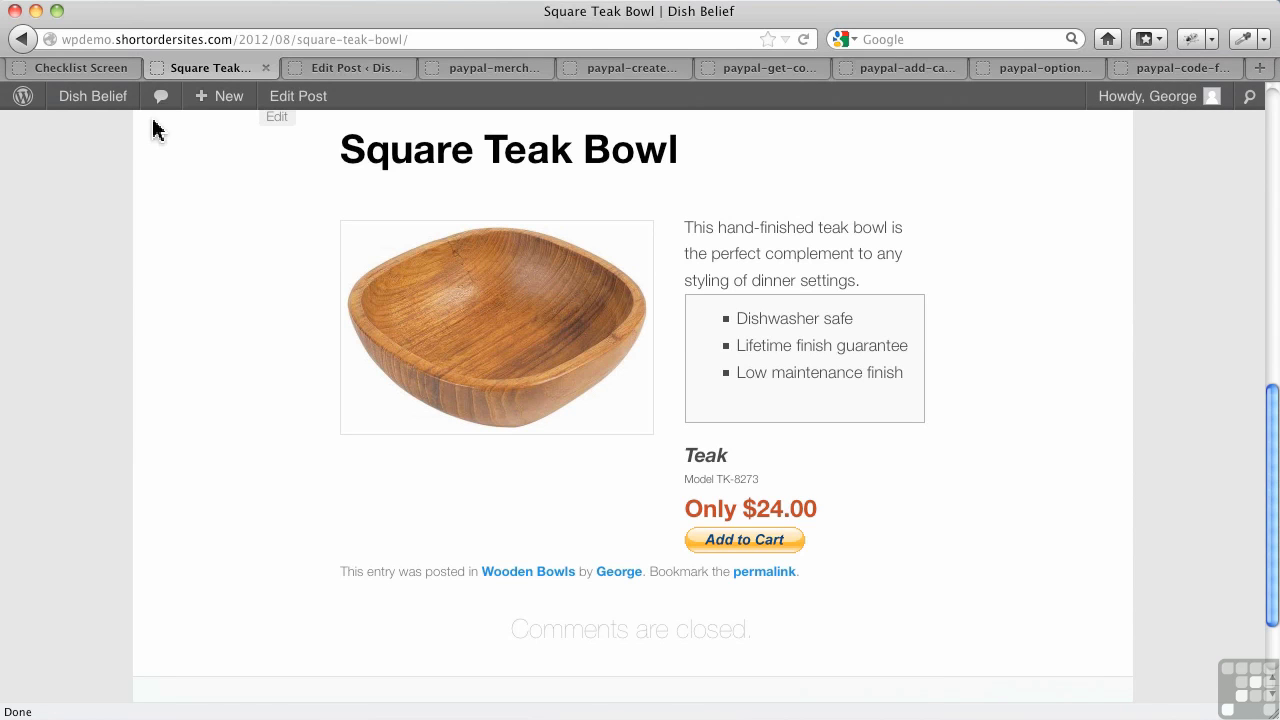
# Add a Text widget to the Main Sidebar of the WordPress site and move it into Footer Area One
pyautogui.click(343, 68)
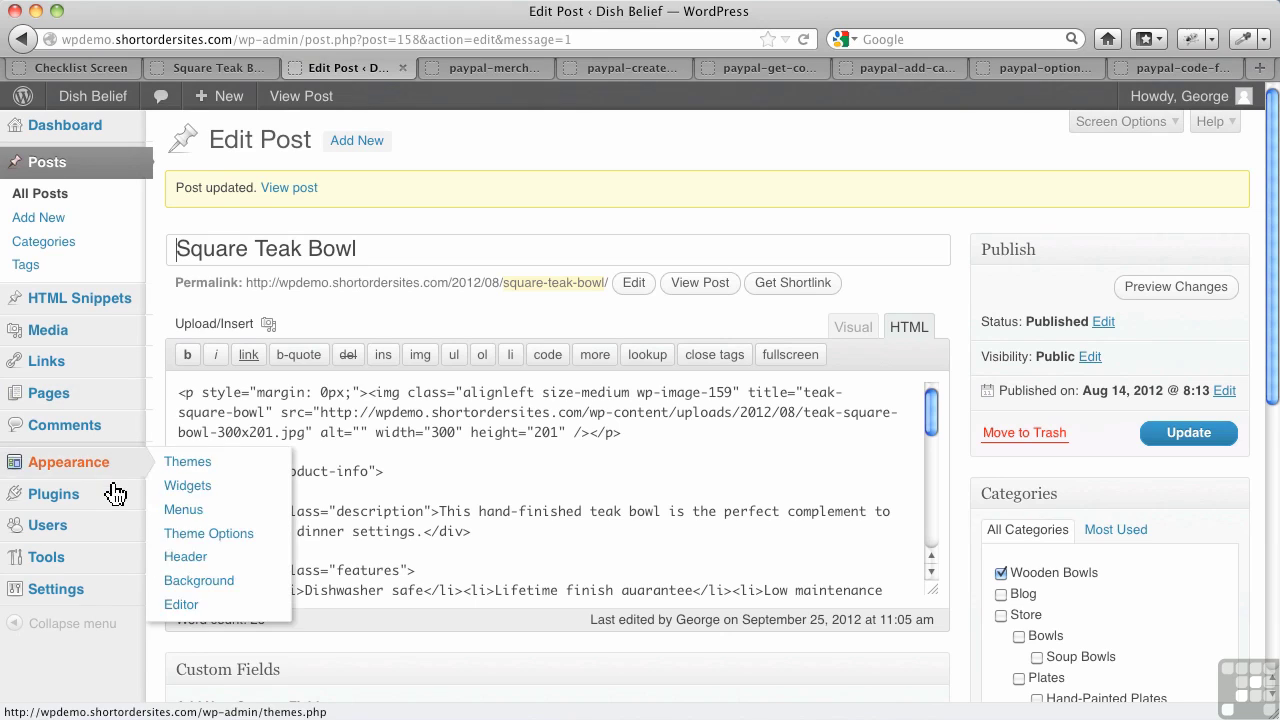
pyautogui.click(166, 488)
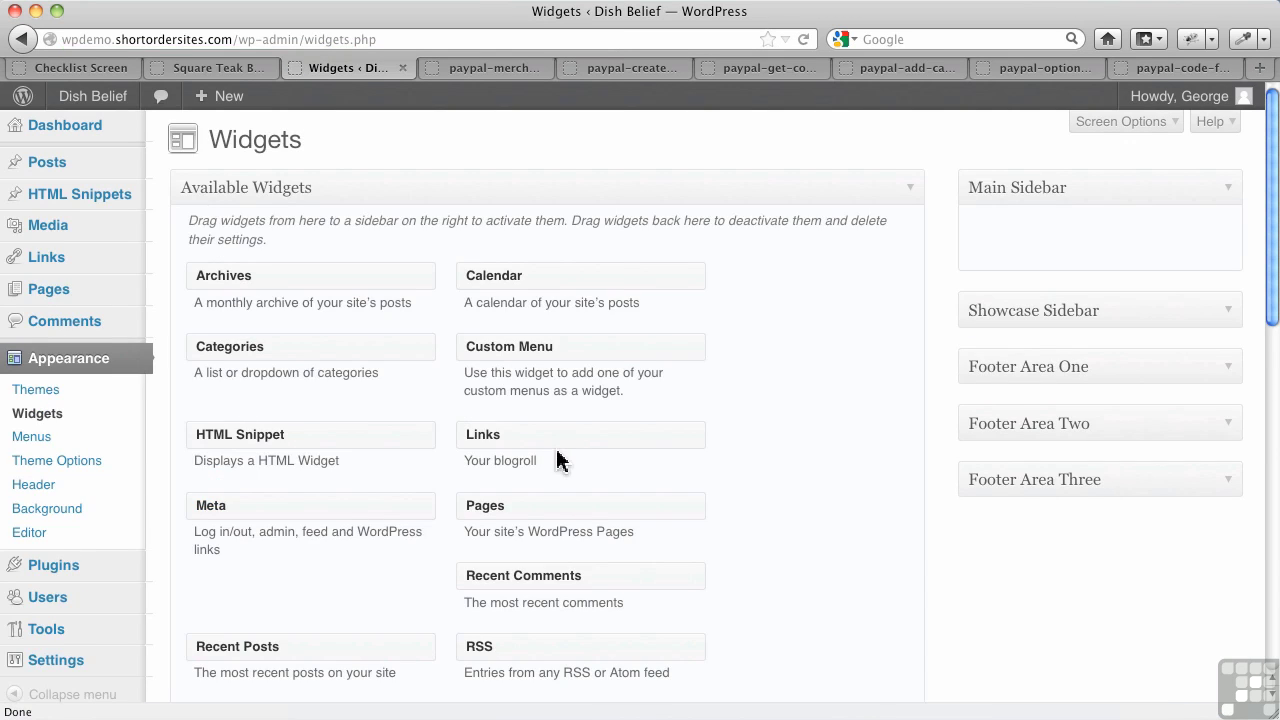
pyautogui.scroll(-6, 557, 460)
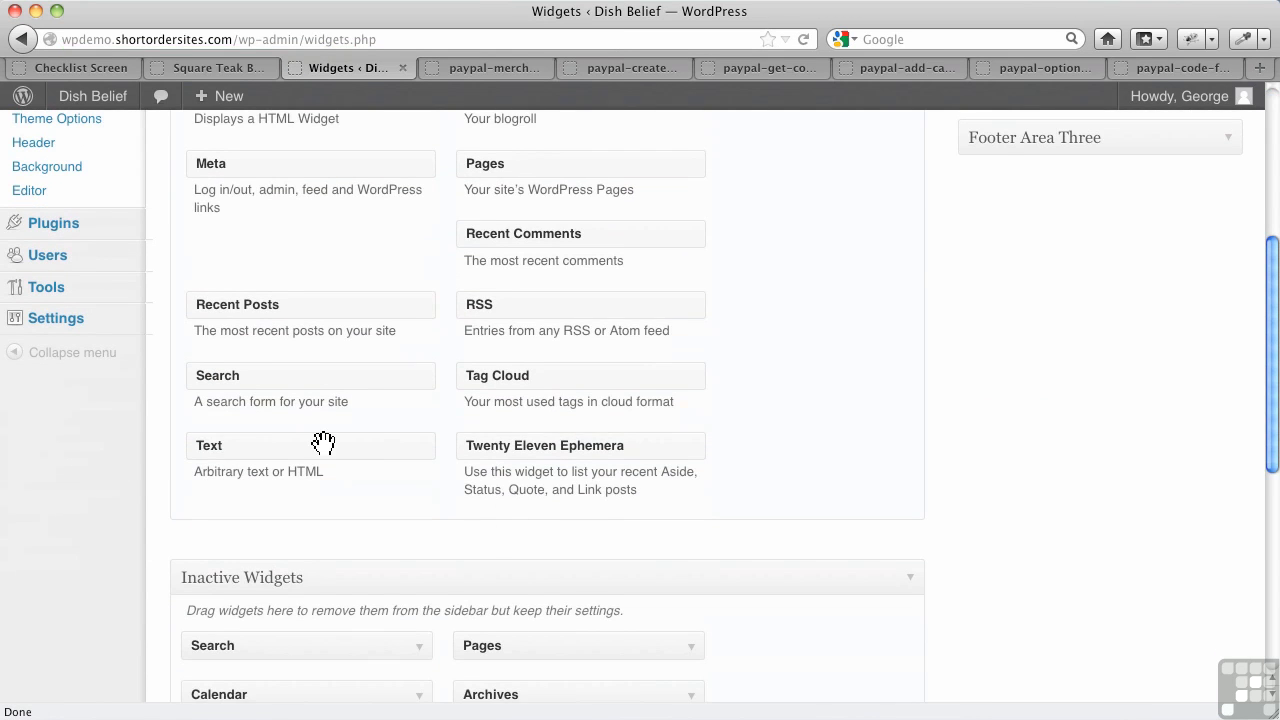
pyautogui.moveTo(323, 443); pyautogui.dragTo(1056, 232)
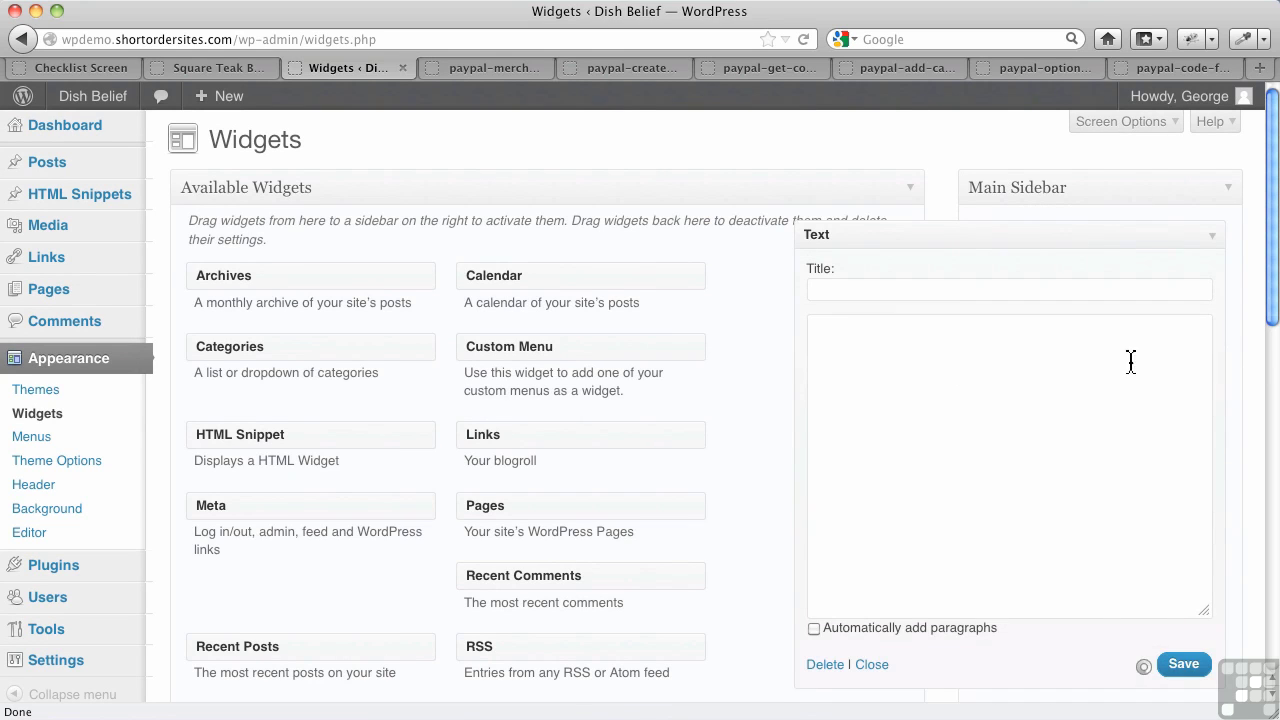
pyautogui.click(870, 664)
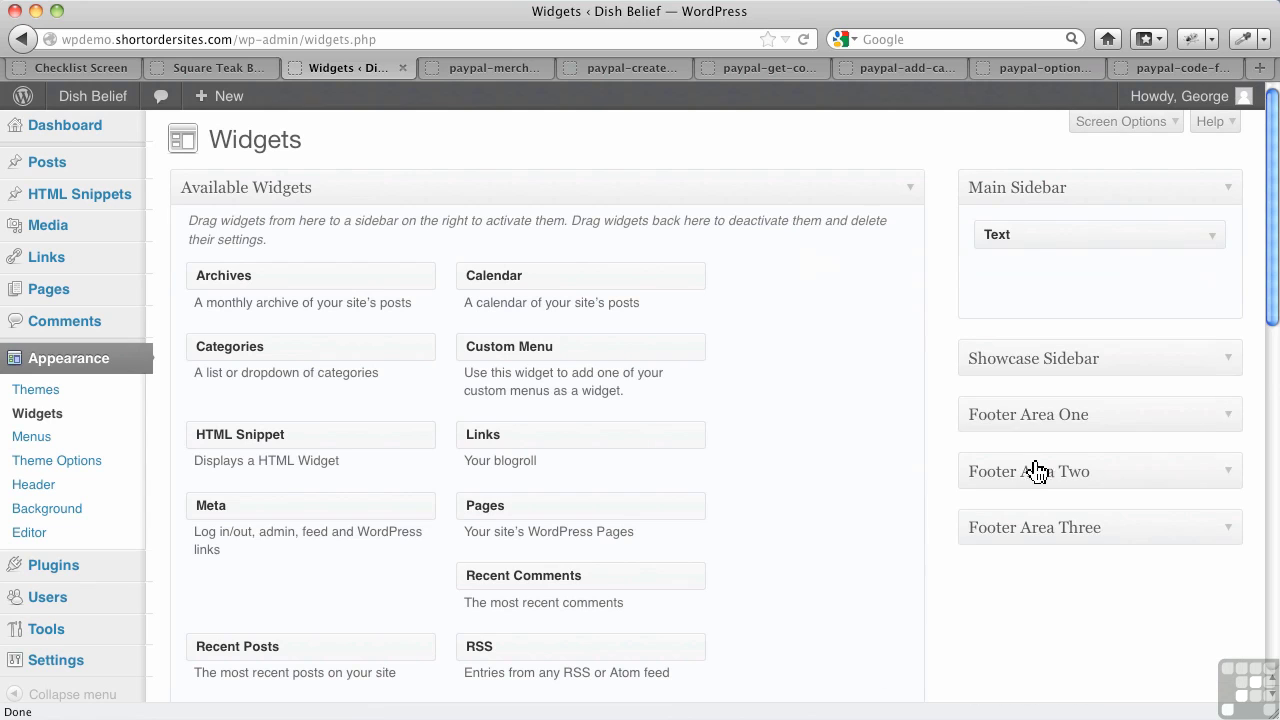
pyautogui.click(1230, 416)
pyautogui.moveTo(1095, 240); pyautogui.dragTo(1111, 497)
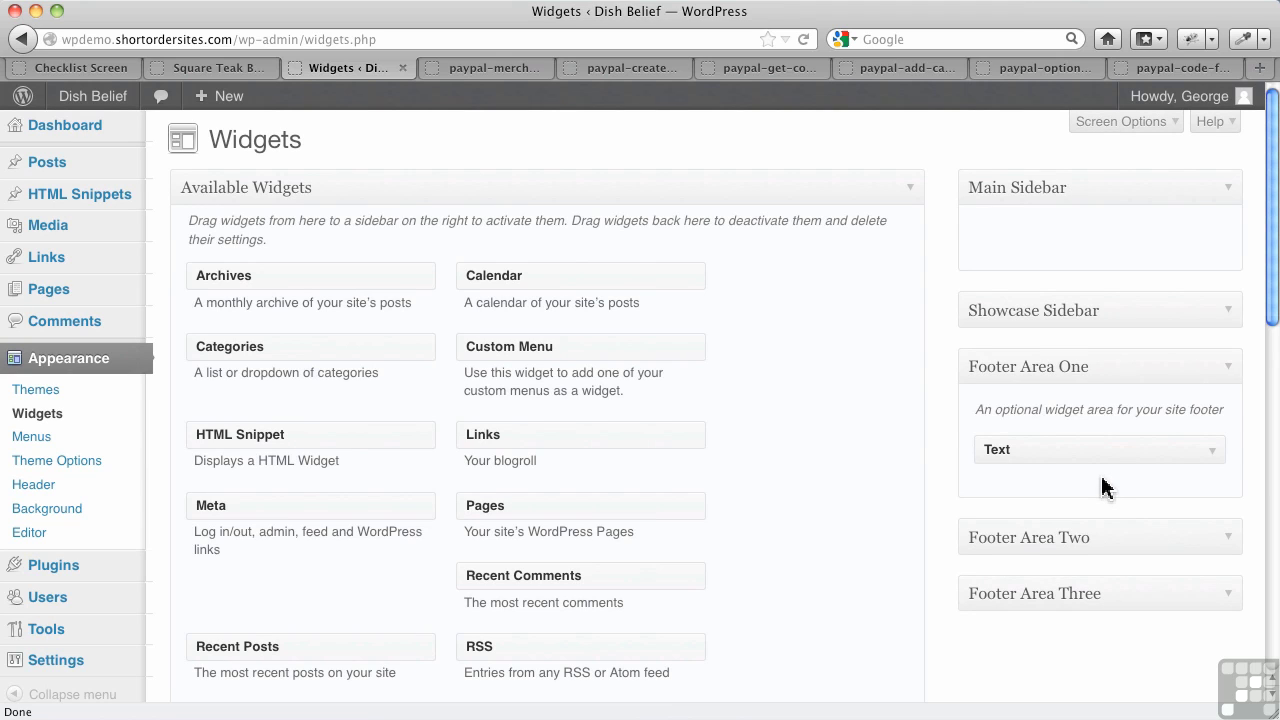
# Paste the copied View Cart form code into the body of Footer Area One's Text widget and save the widget
pyautogui.click(1209, 456)
pyautogui.click(914, 591)
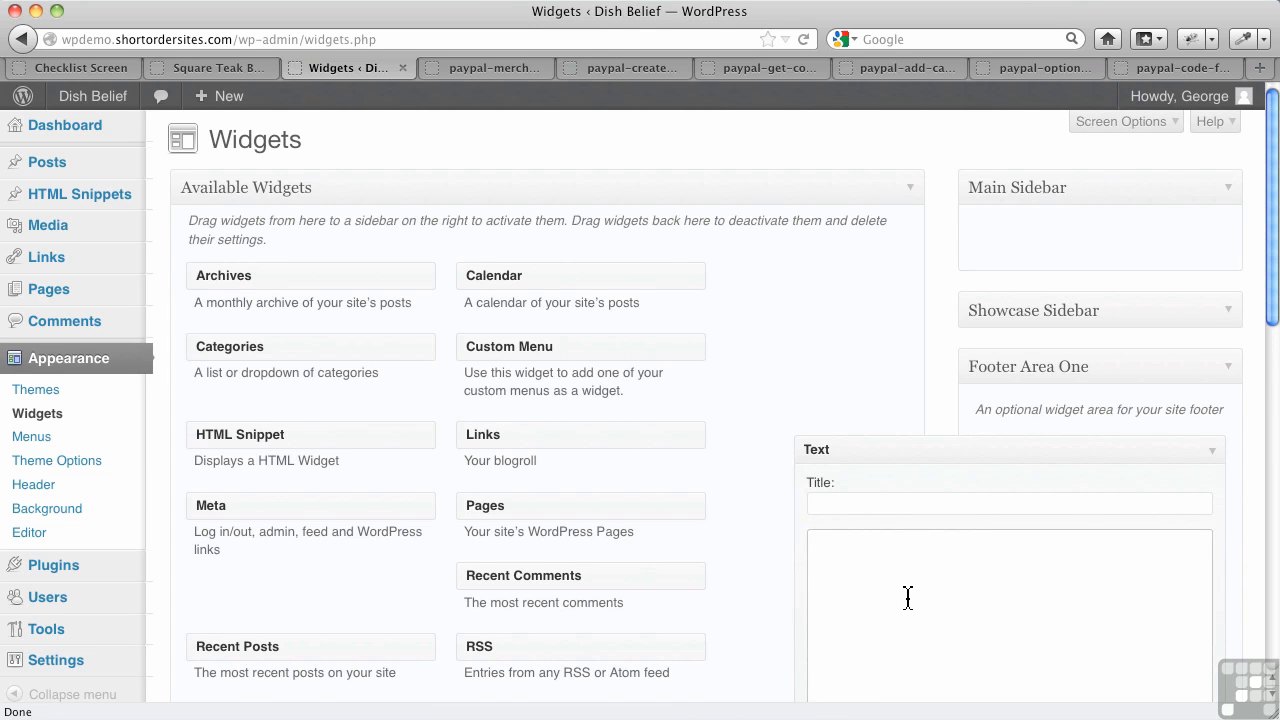
pyautogui.press('super+v')
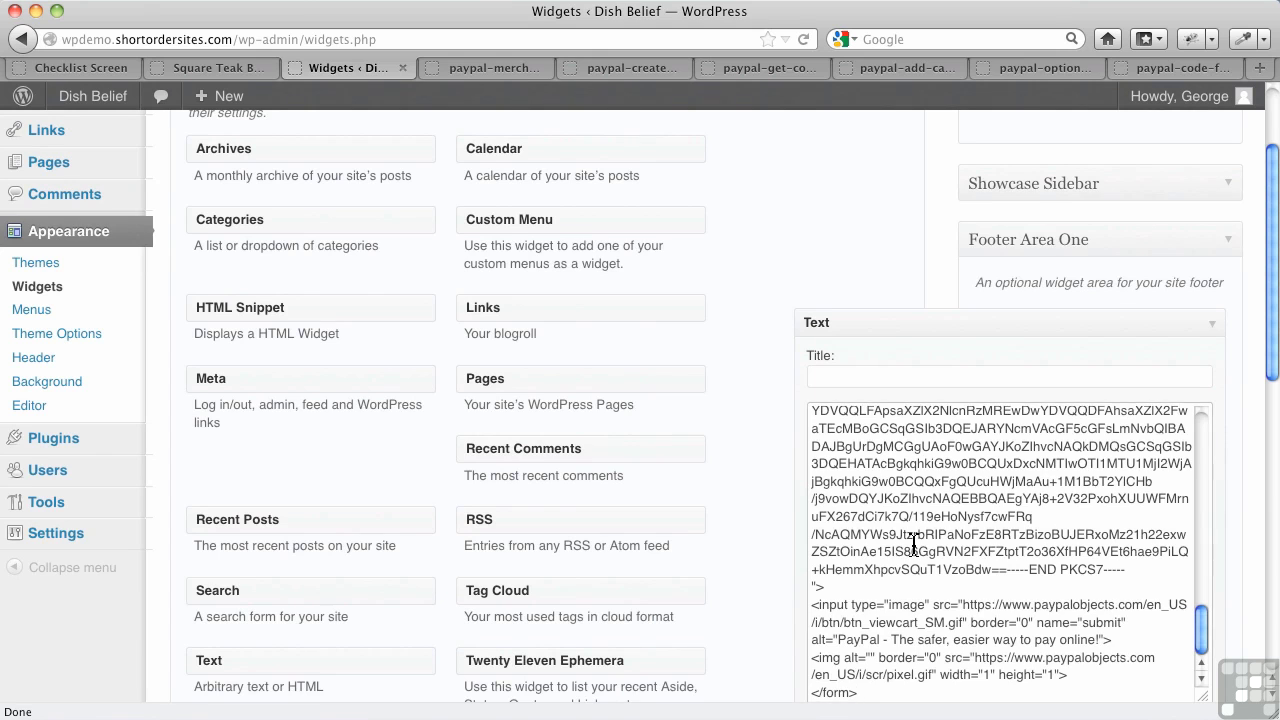
pyautogui.scroll(-4, 913, 545)
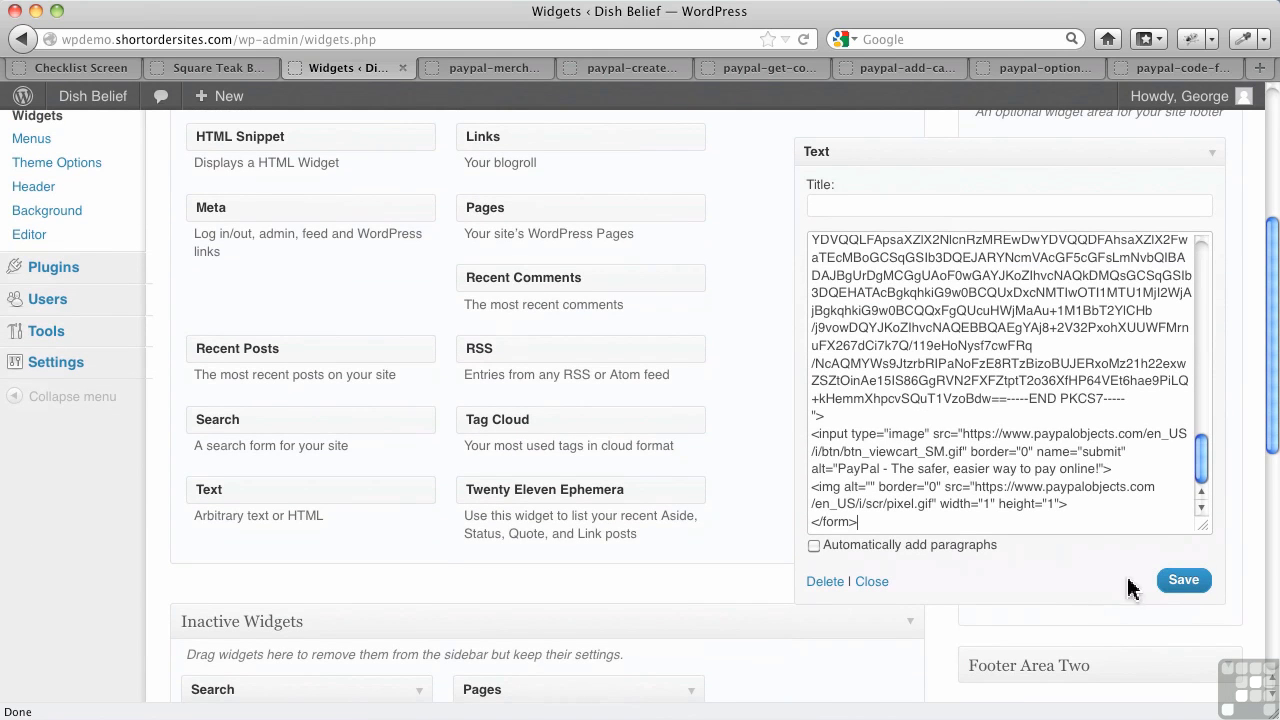
pyautogui.click(1183, 580)
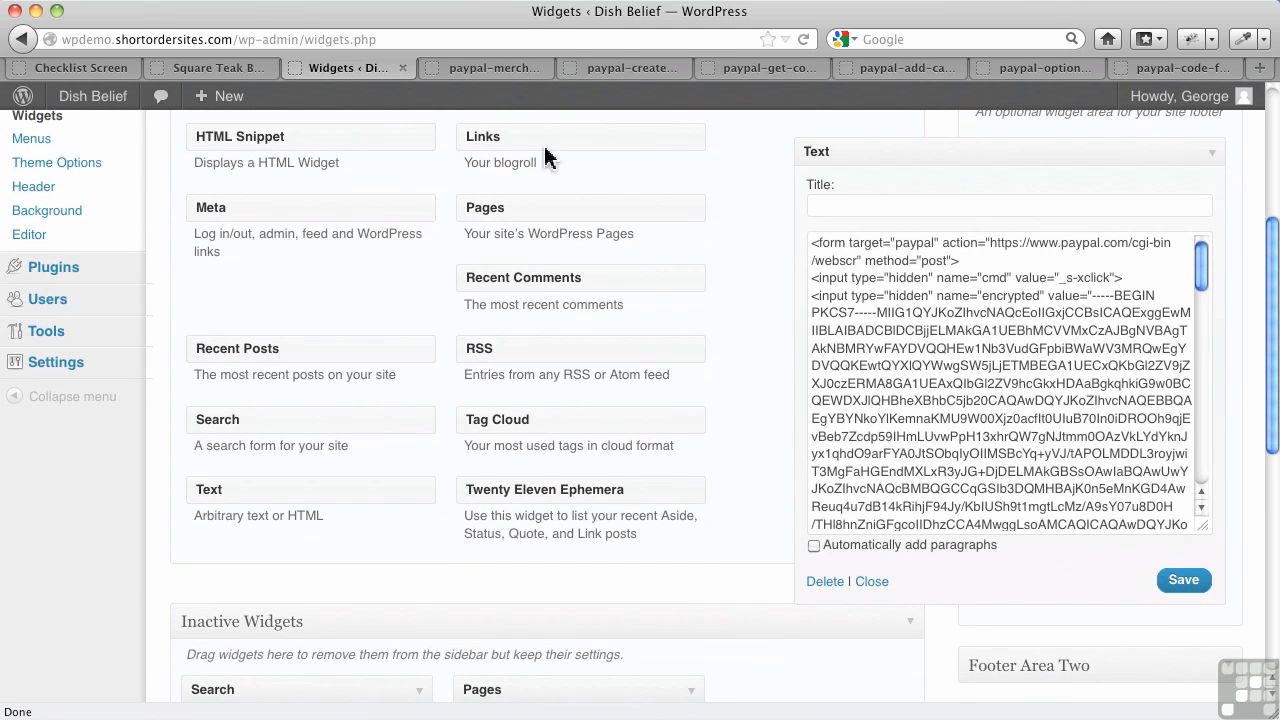
# Reload the Square Teak Bowl page and check its footer area for the View Cart button
pyautogui.click(221, 70)
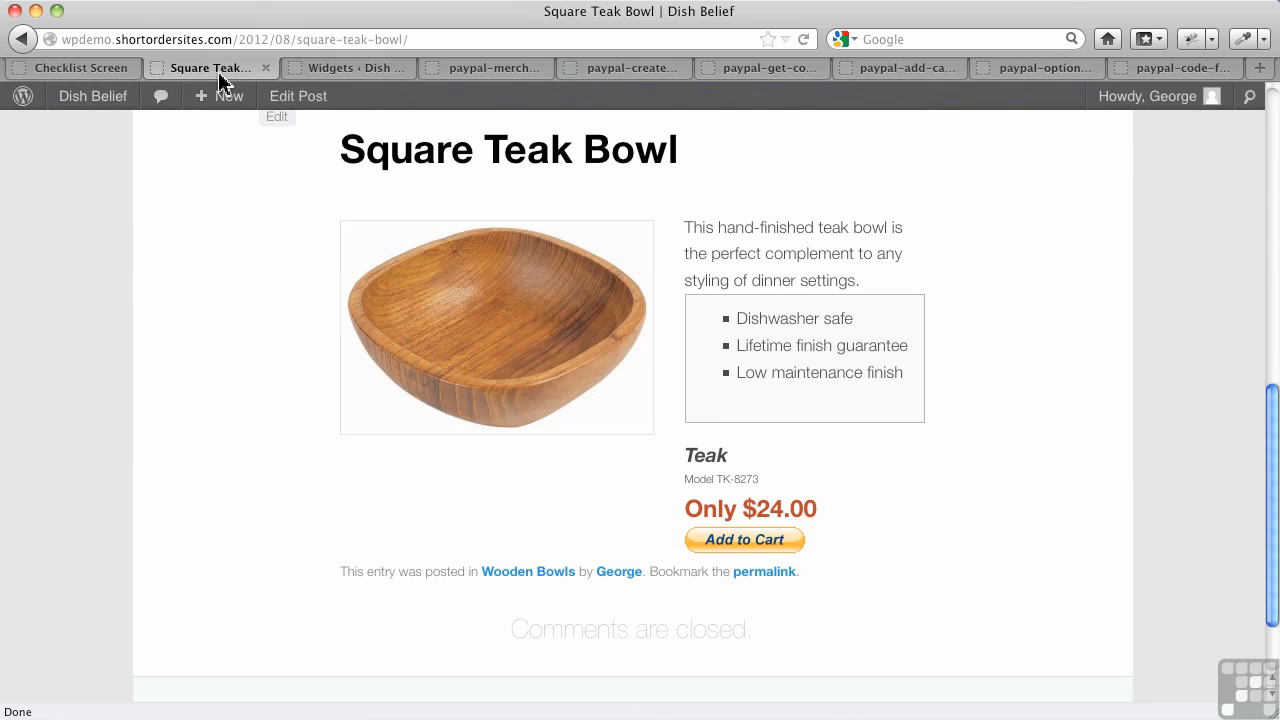
pyautogui.click(803, 40)
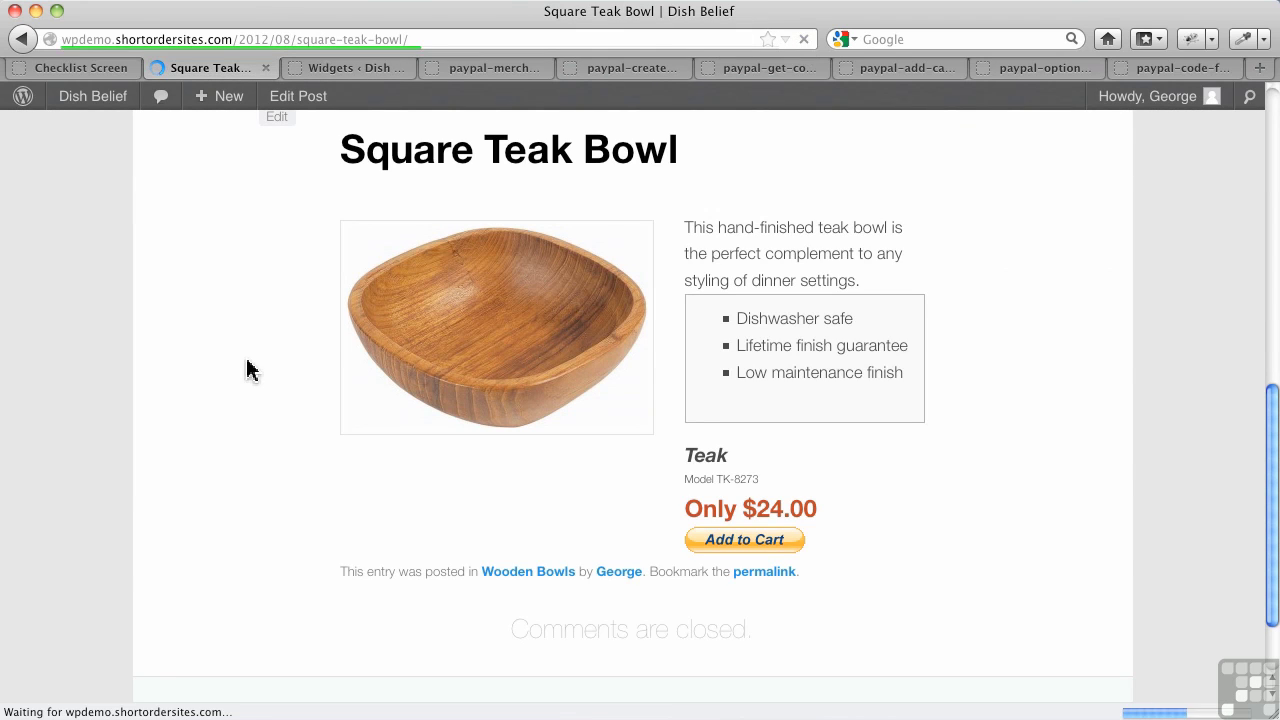
pyautogui.scroll(-4, 250, 370)
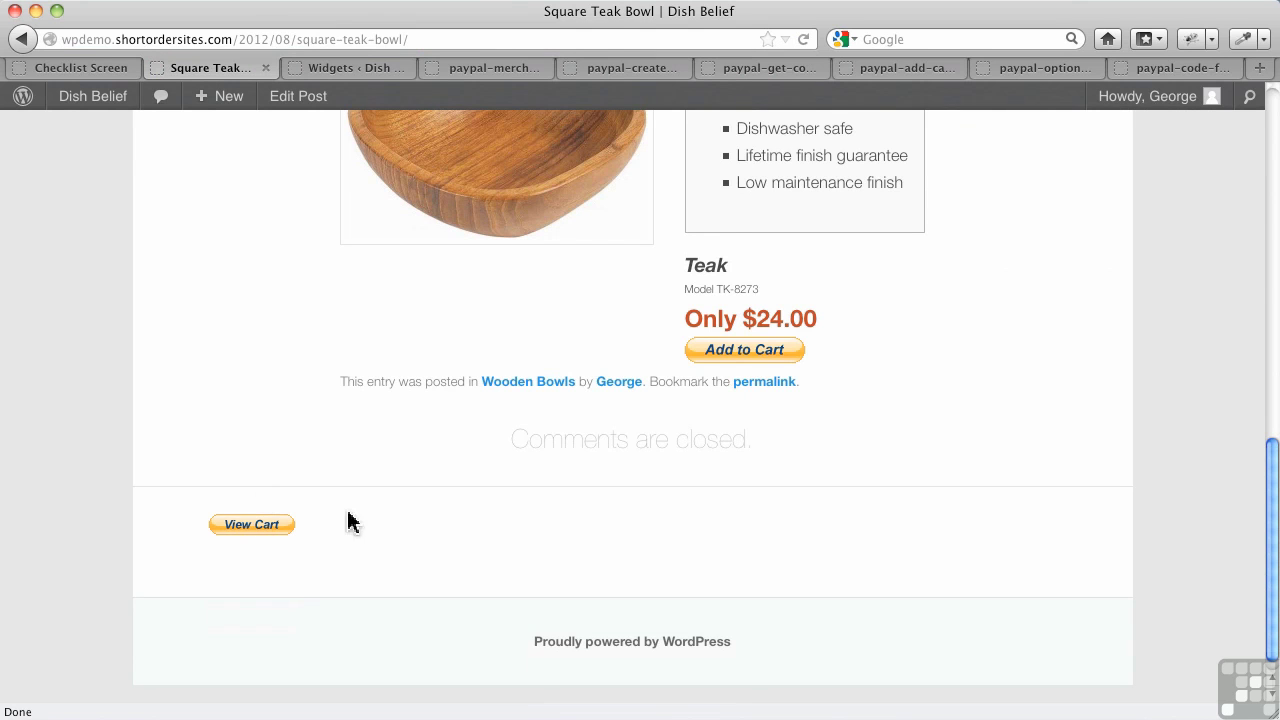
pyautogui.scroll(7, 623, 508)
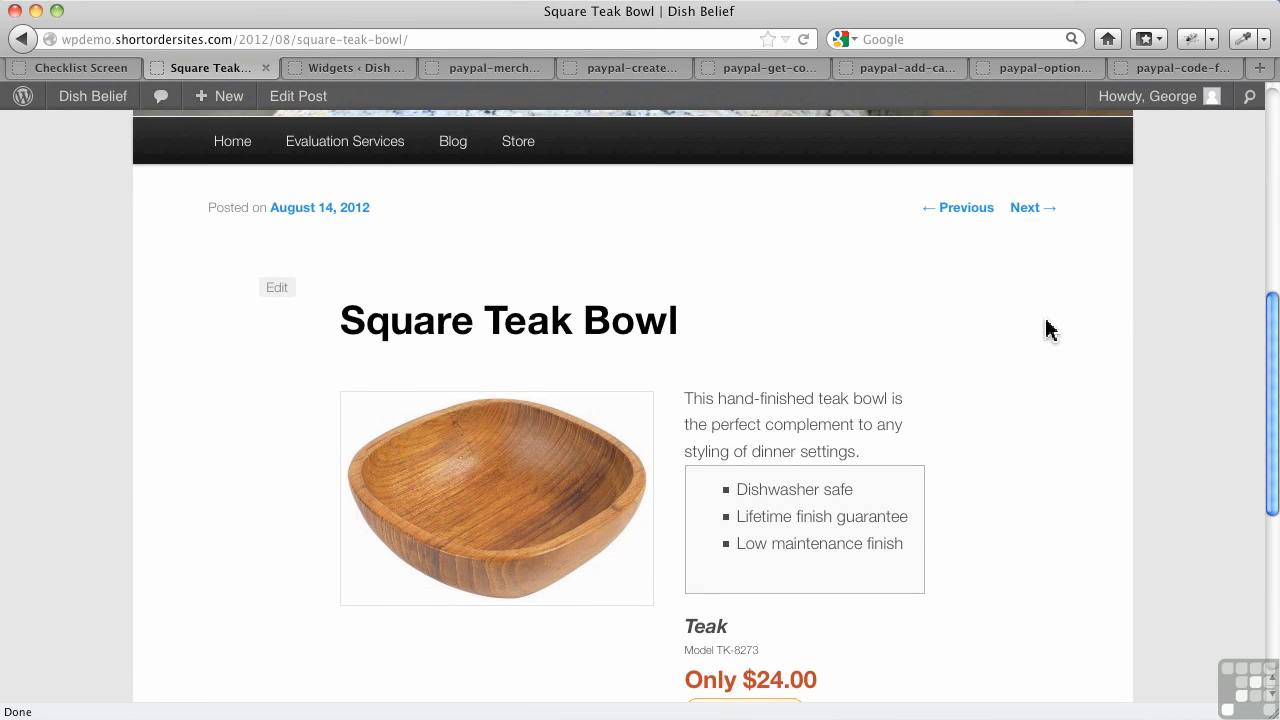
pyautogui.scroll(-2, 1048, 330)
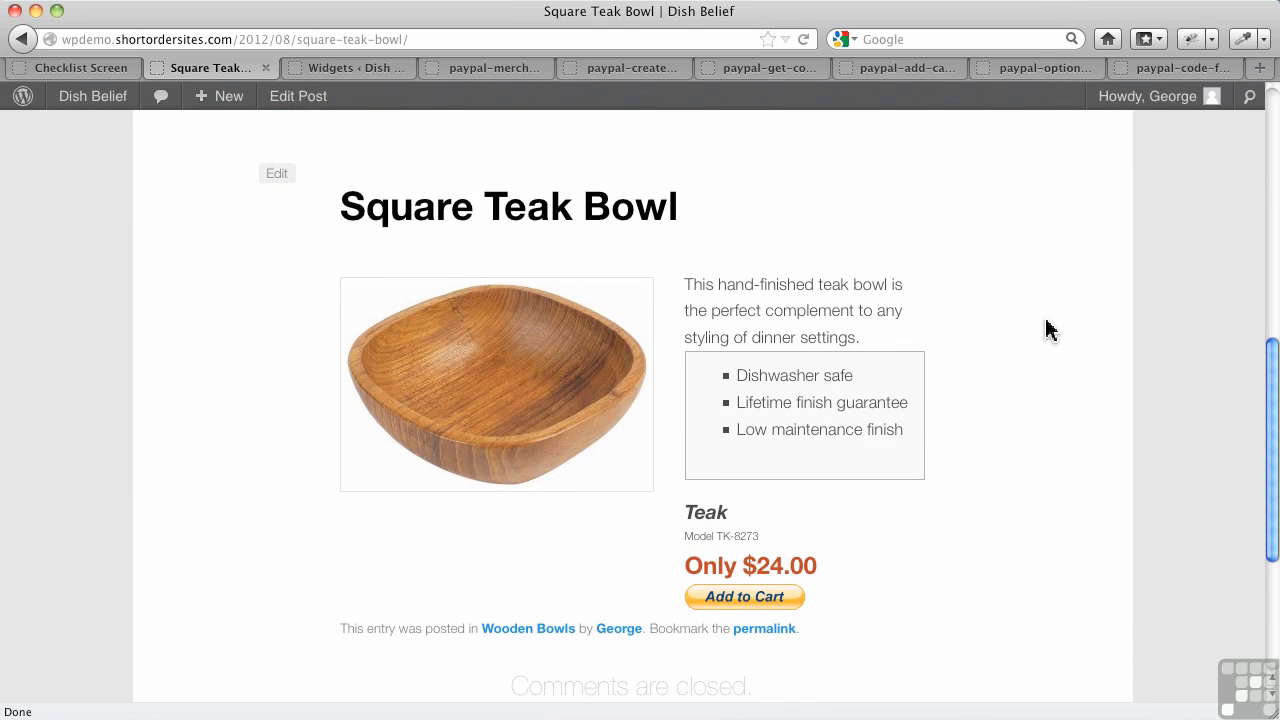
pyautogui.scroll(-2, 1048, 330)
pyautogui.scroll(-2, 938, 424)
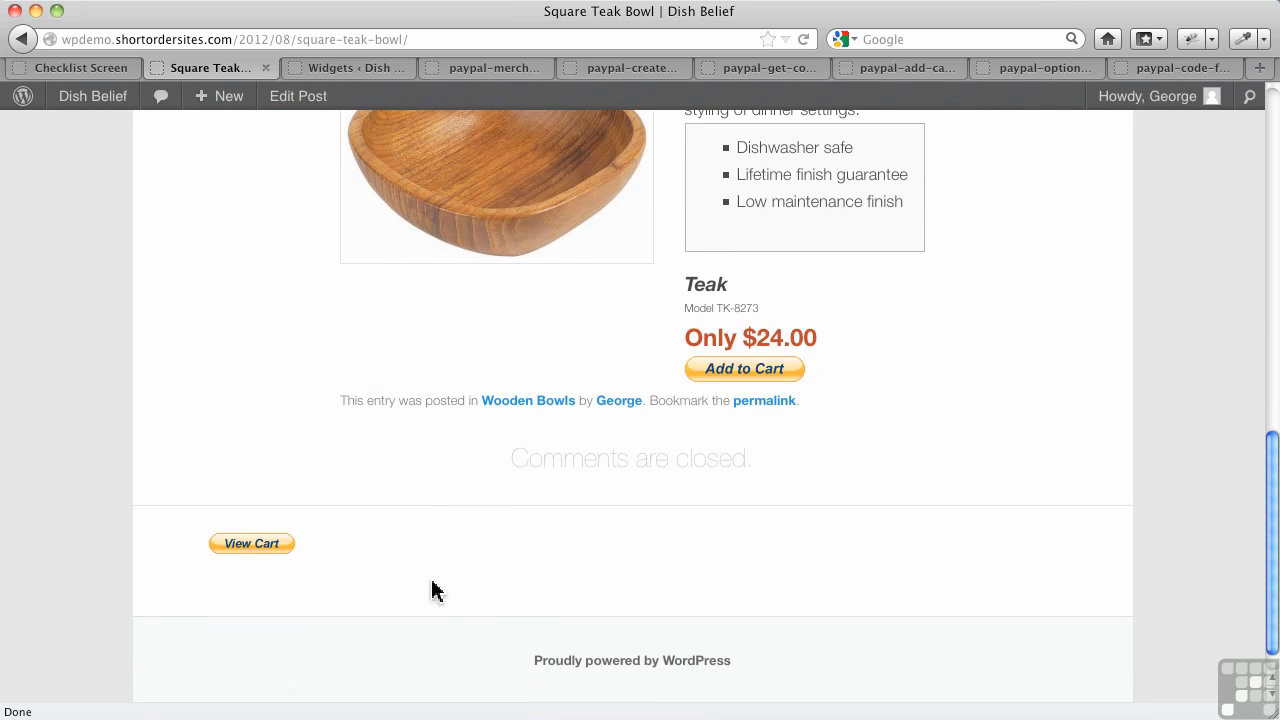
# Test the footer's View Cart button, continue shopping from the PayPal cart, and review the product page's cart buttons
pyautogui.click(251, 544)
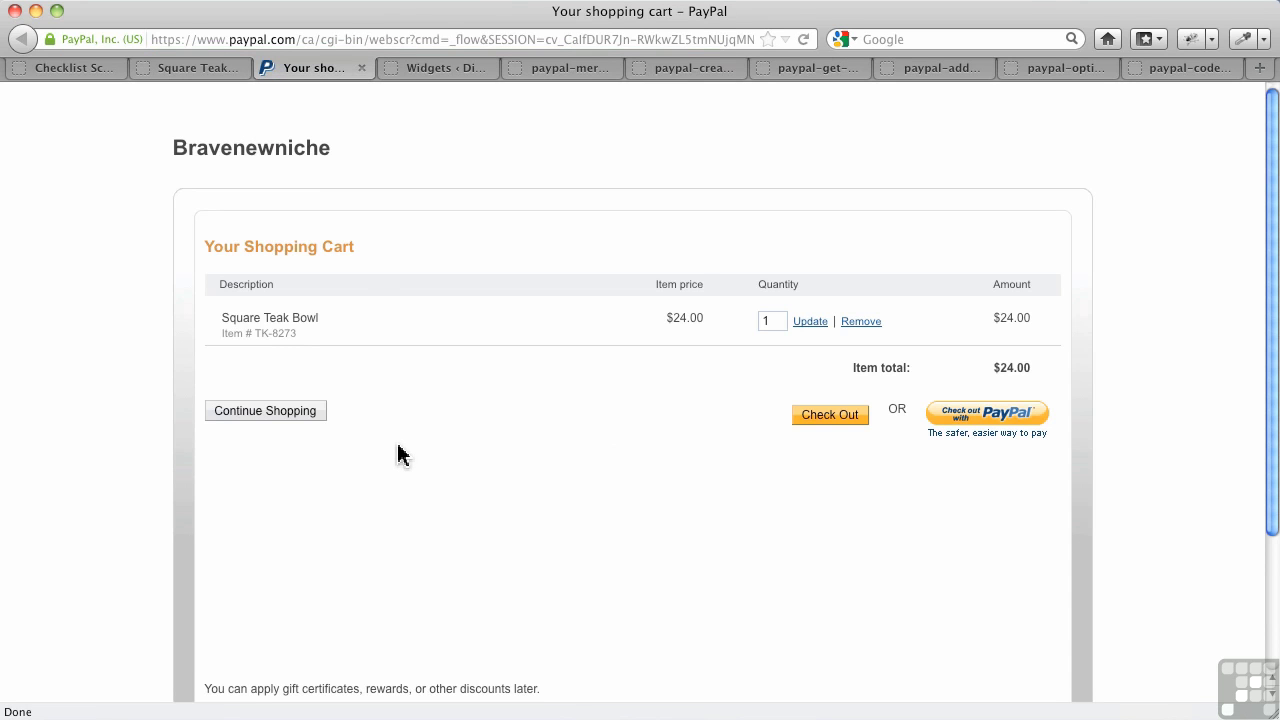
pyautogui.click(287, 421)
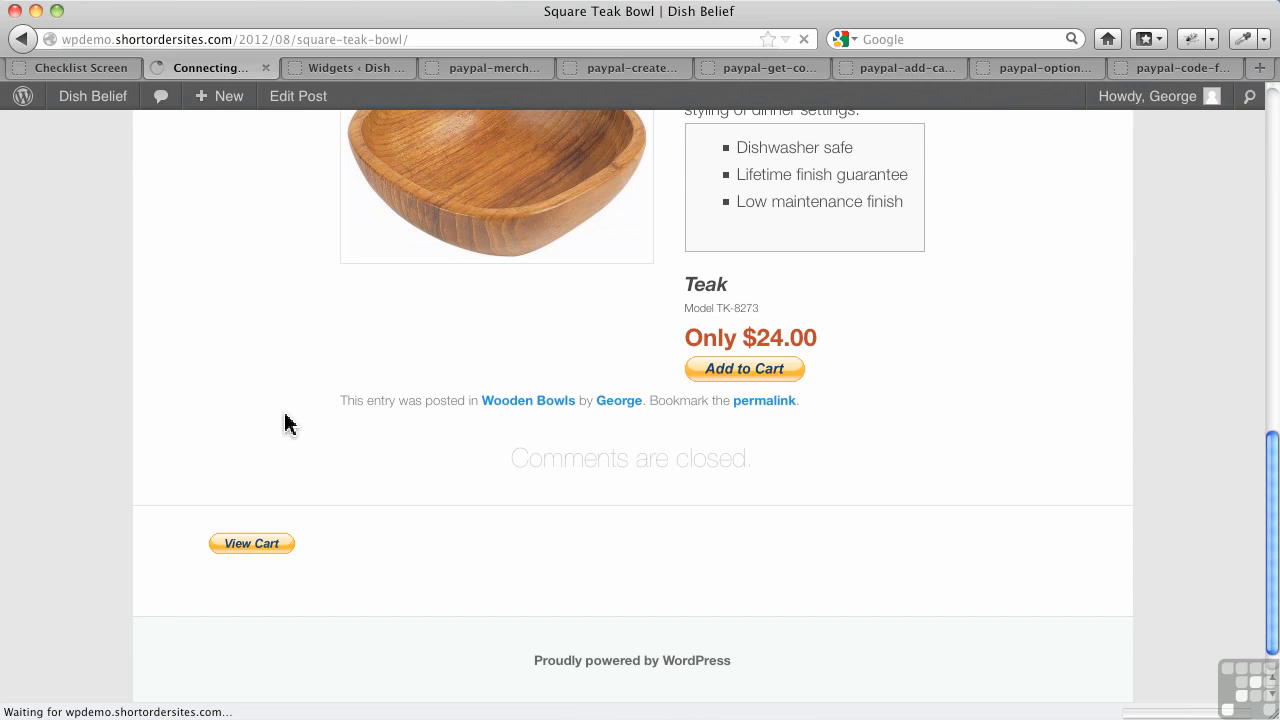
pyautogui.scroll(-10, 288, 427)
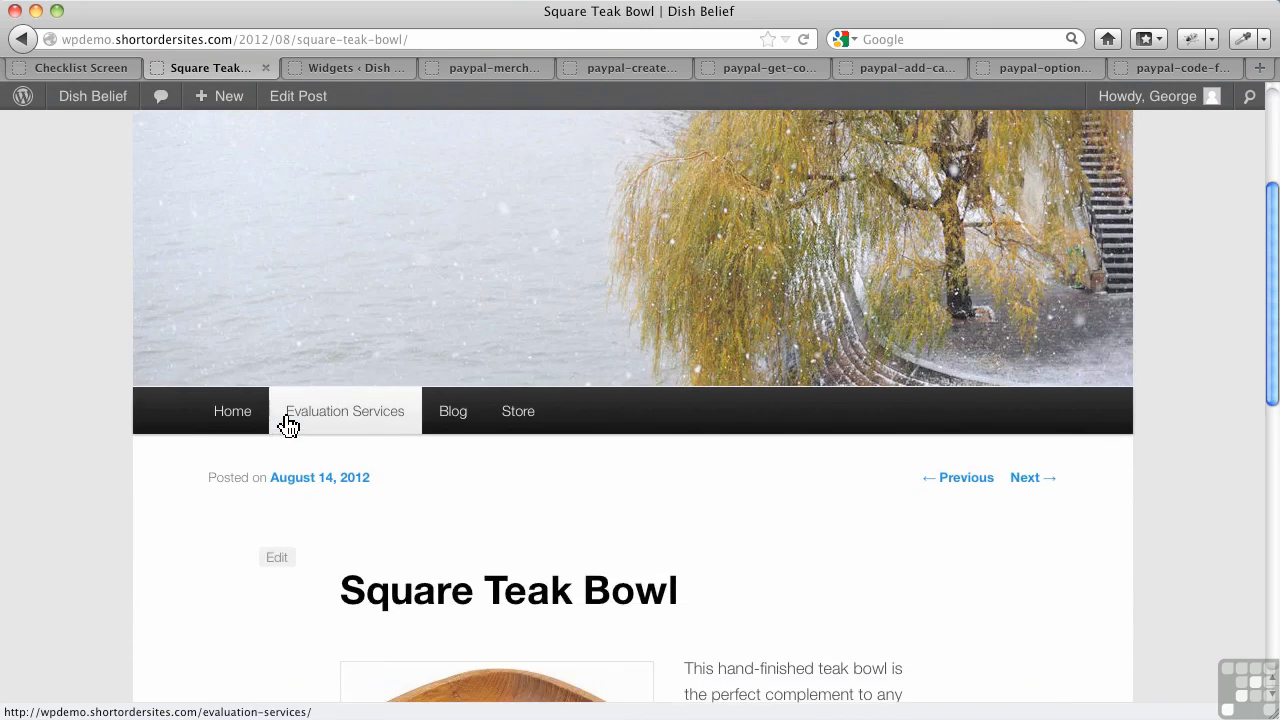
pyautogui.scroll(1, 288, 424)
pyautogui.scroll(1, 285, 423)
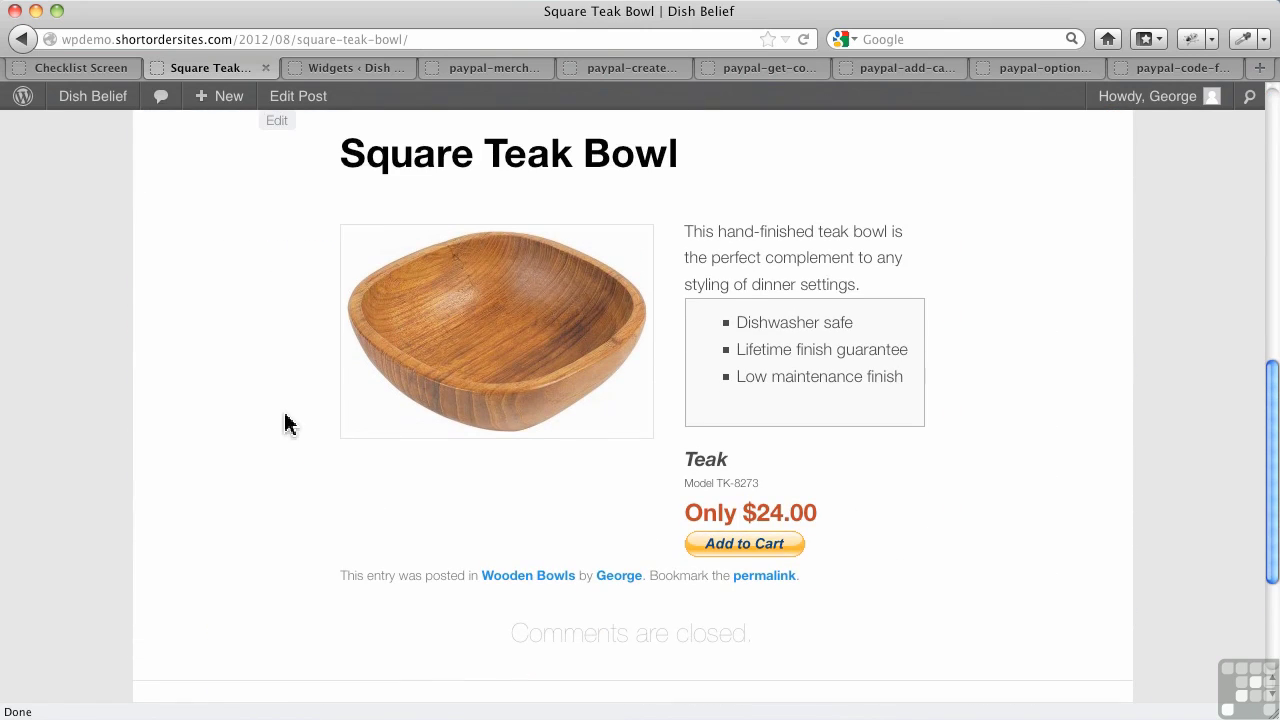
pyautogui.scroll(-1, 285, 423)
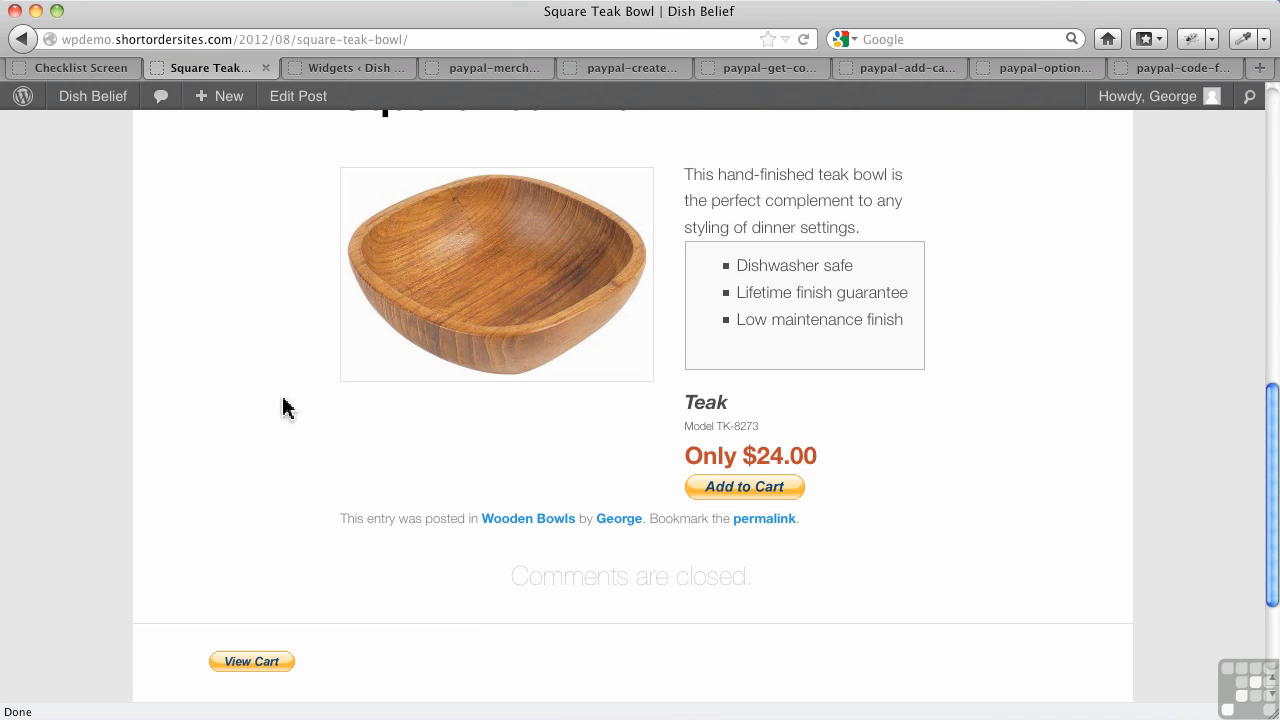
# Open the paypal-create-add-to-cart-button.png image to examine the PayPal button creation settings
pyautogui.click(640, 68)
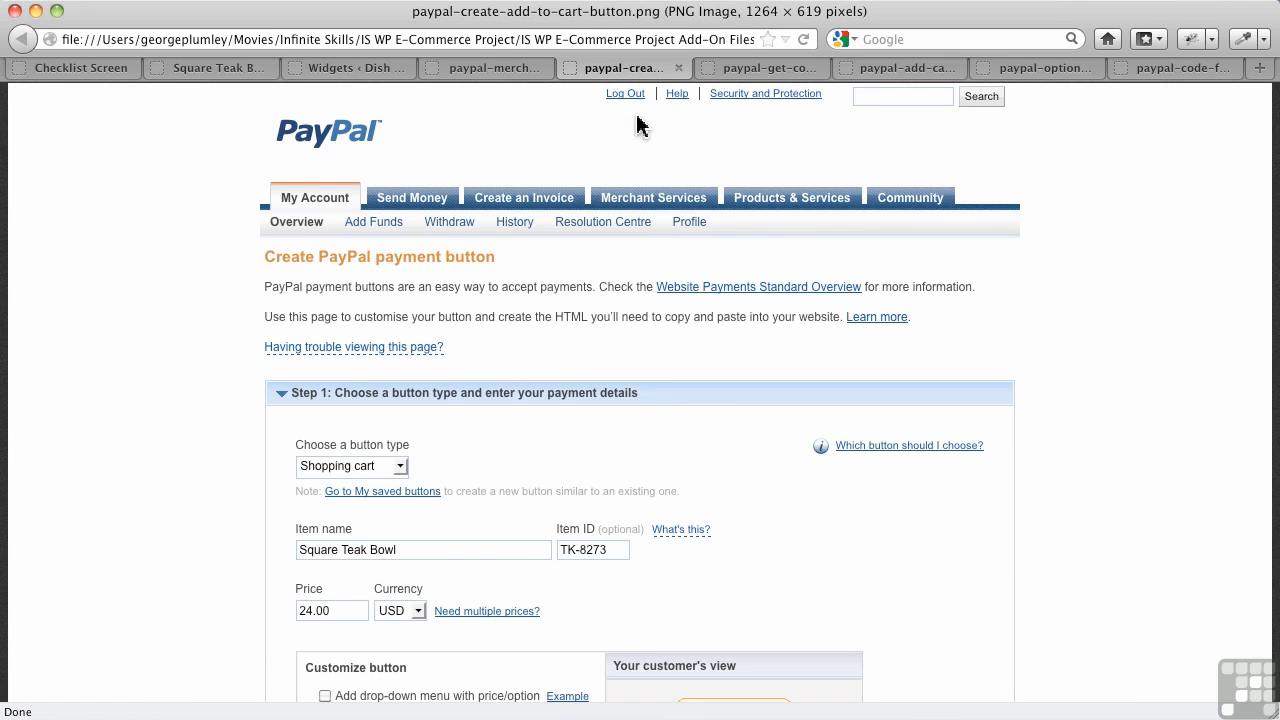